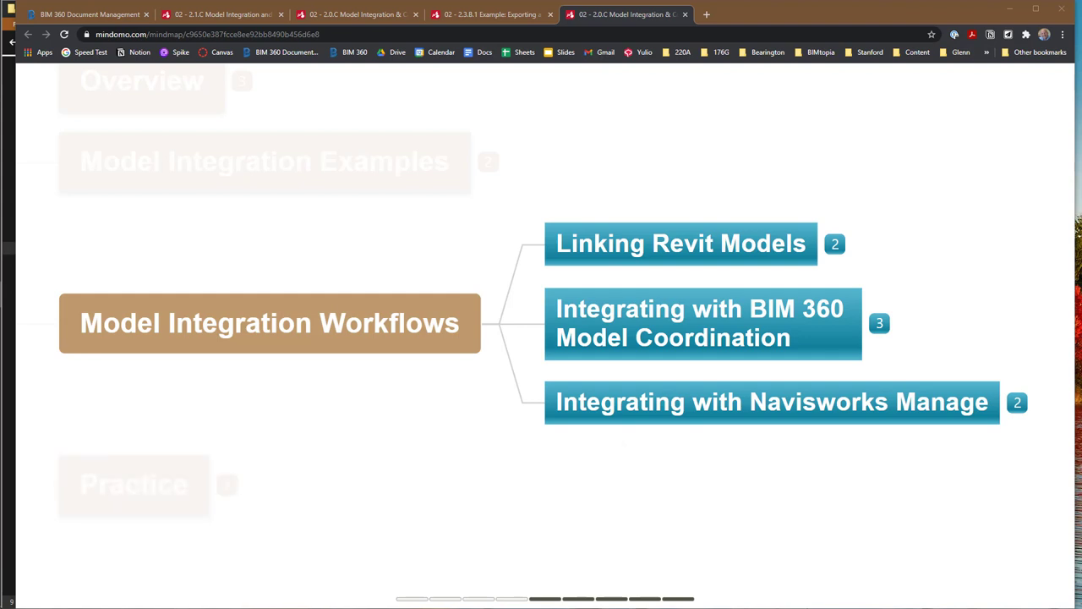
- Advance the Mindomo slides from Linking Revit Models to Integrating with BIM 360 Model Coordination
mouse_move(543, 504)
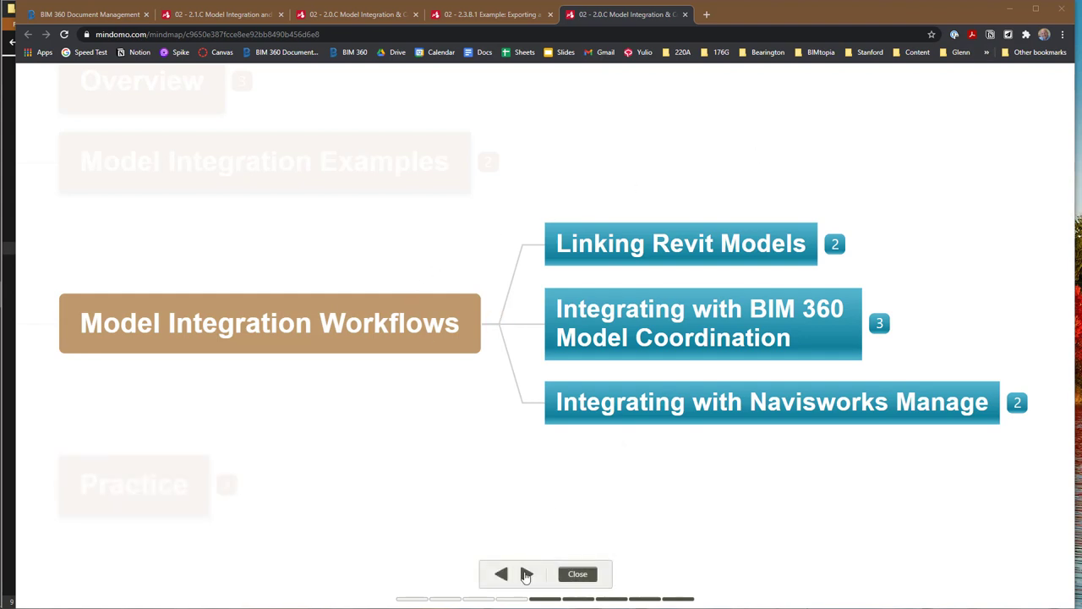
click(526, 575)
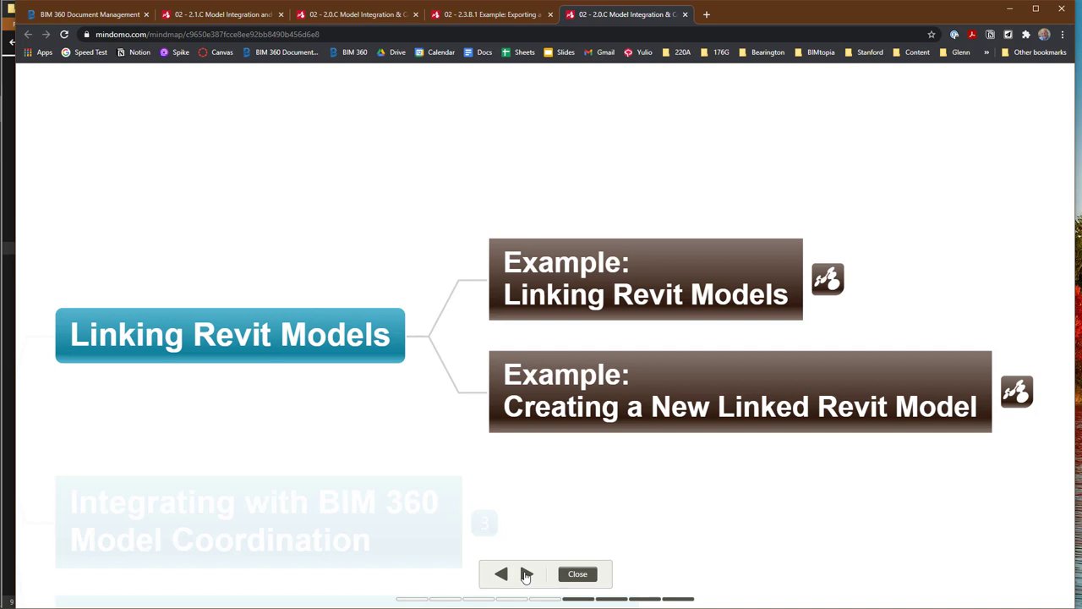
click(526, 574)
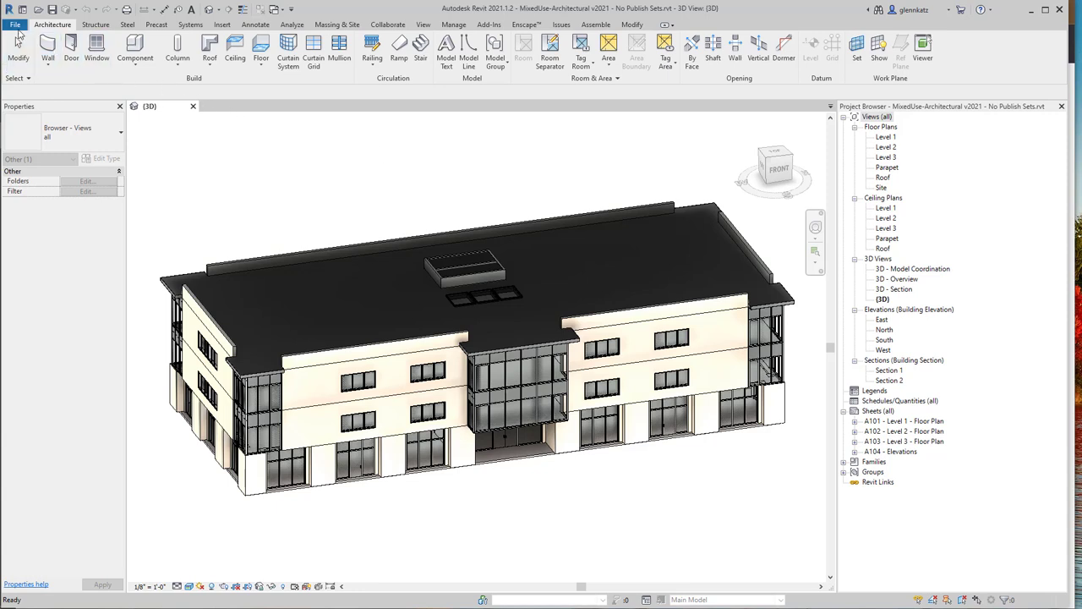
- Open Revit's File menu to show recent MixedUse-Architectural and MixedUse-Structural documents
click(15, 24)
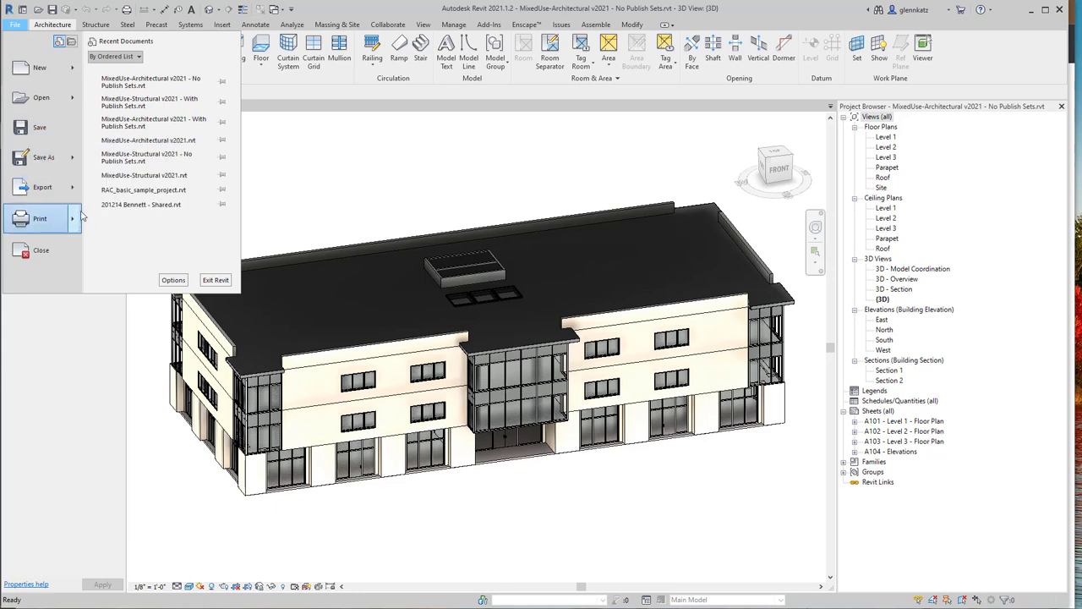
- Review the Save As options, then dismiss the File menu back to the 3D view
mouse_move(73, 159)
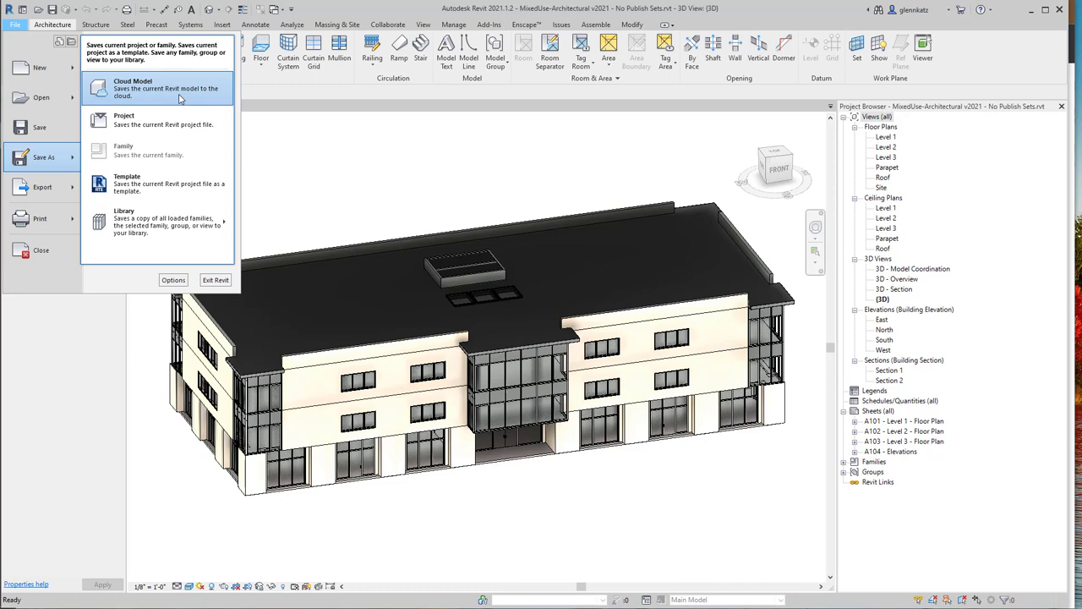
click(415, 190)
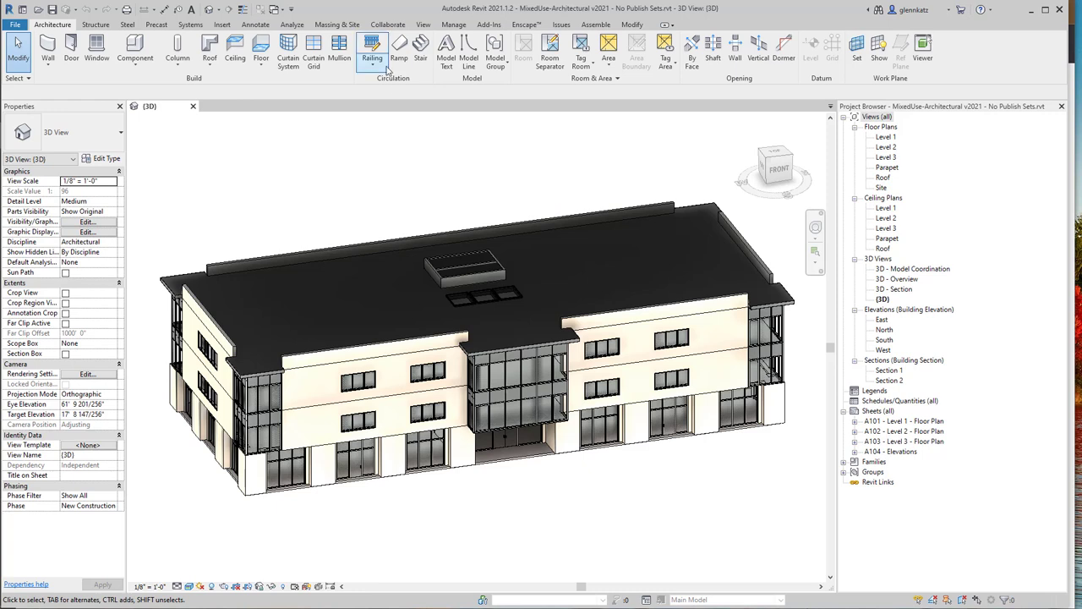
- Show the Collaborate ribbon tools and bring up the File menu to save the model
click(401, 27)
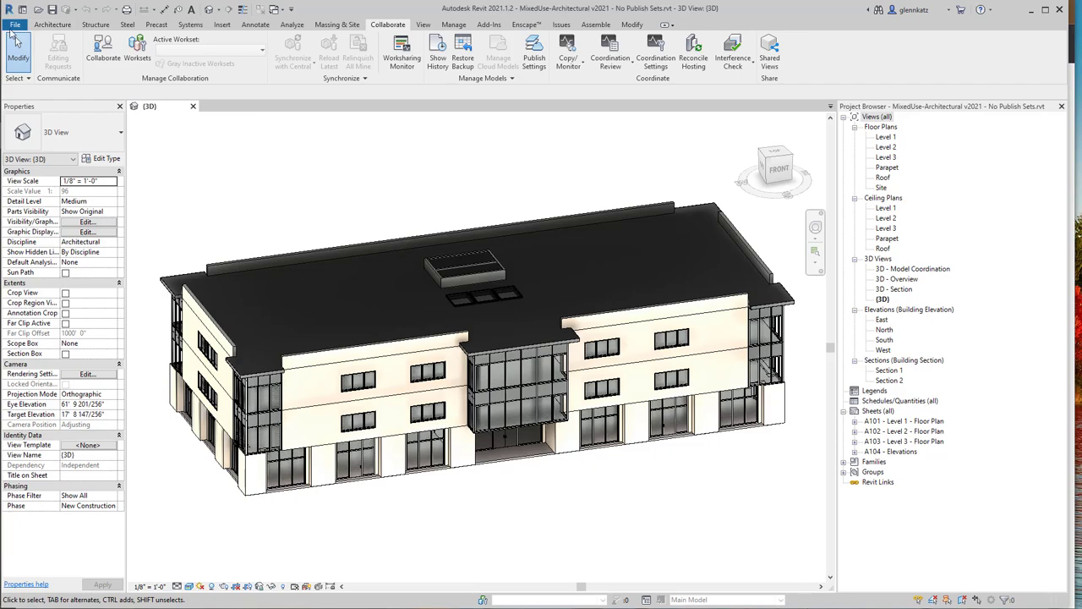
click(12, 26)
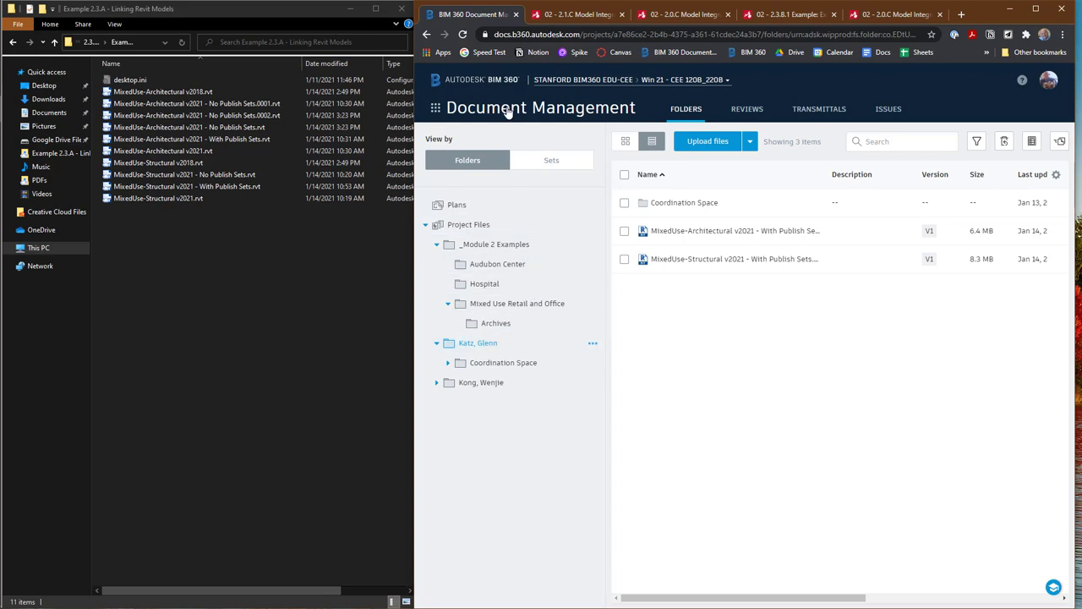
- Drag MixedUse-Architectural v2021.rvt from Explorer into the BIM 360 folder and dismiss the upload summary
click(221, 262)
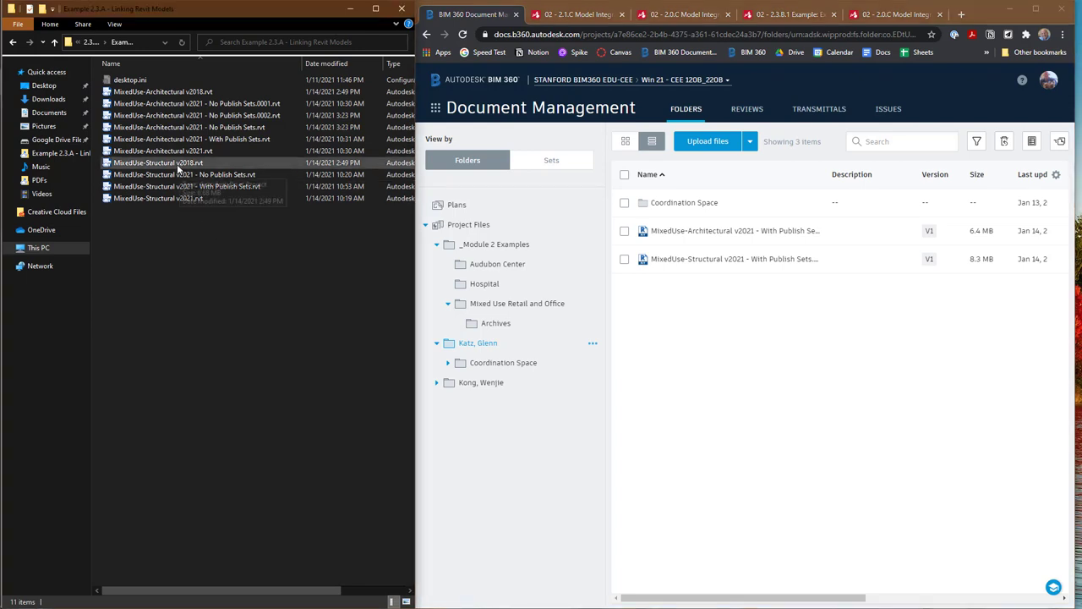
drag(175, 153, 716, 402)
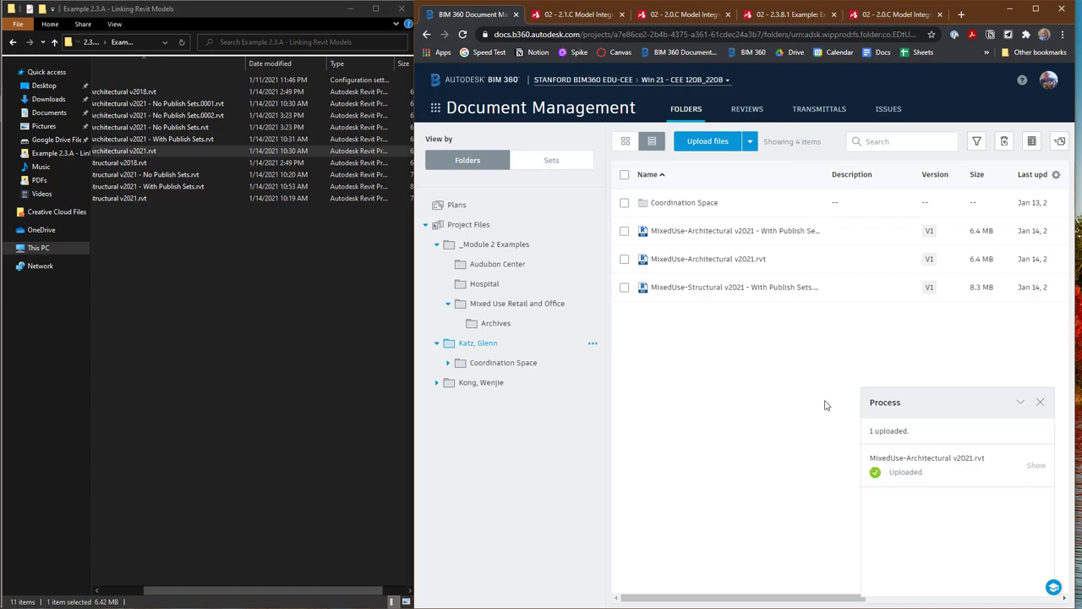
click(1041, 402)
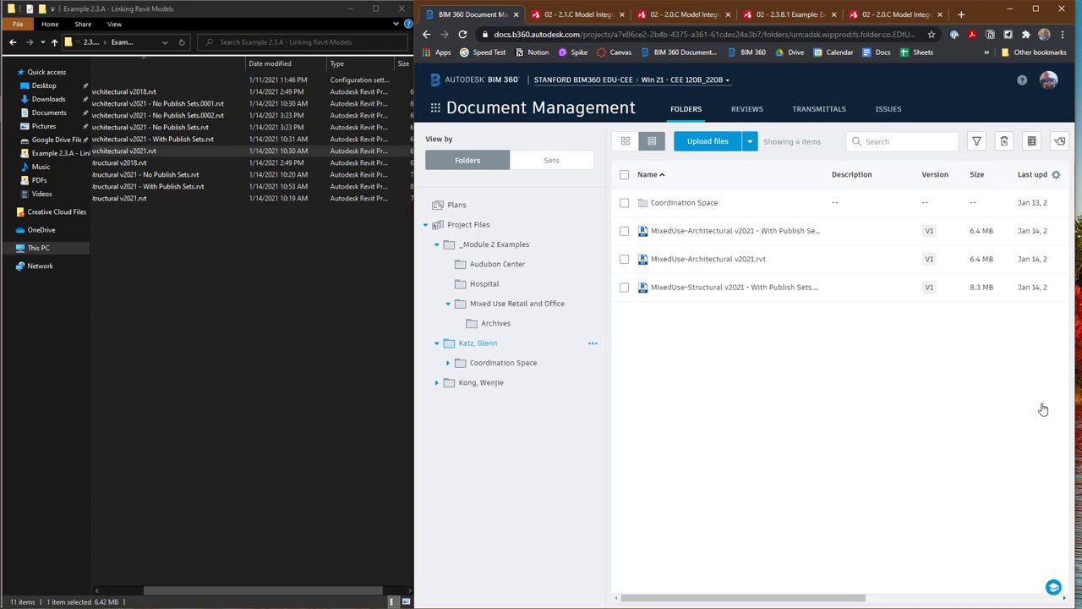
- View MixedUse-Architectural v2021.rvt in the BIM 360 viewer, orbiting it and browsing sheets and 3D views
click(715, 259)
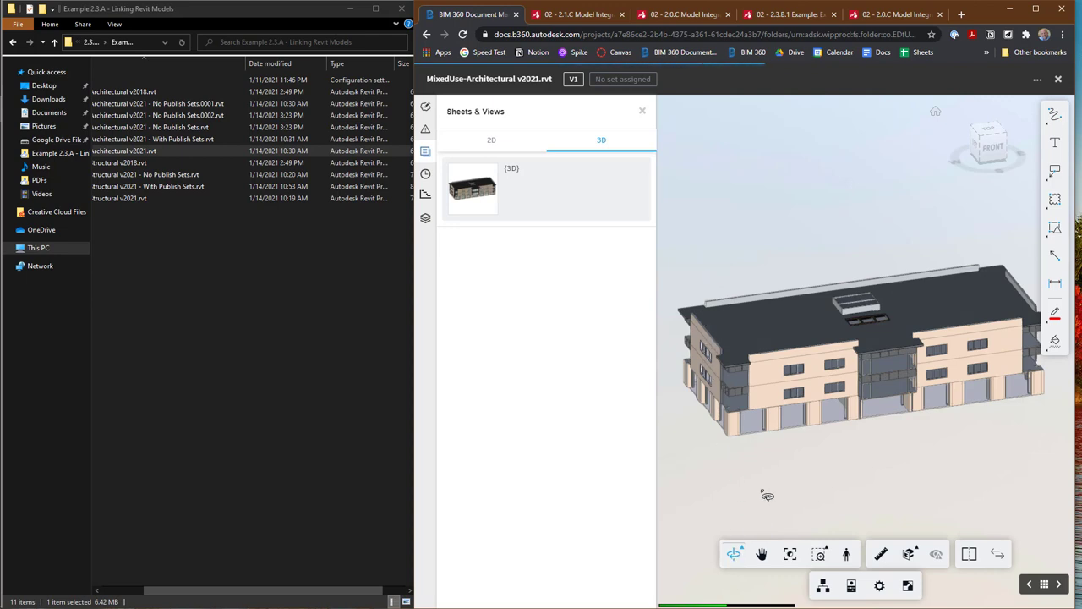
mouse_move(763, 493)
mouse_down()
mouse_move(797, 495)
mouse_move(769, 481)
mouse_move(765, 455)
mouse_move(764, 498)
mouse_move(777, 500)
mouse_up()
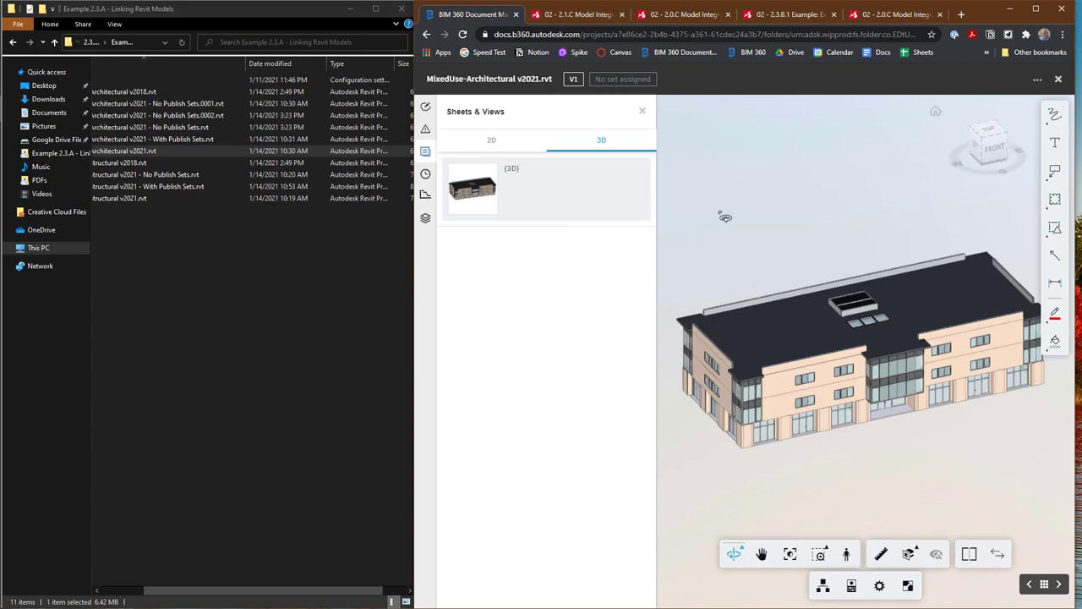
click(494, 146)
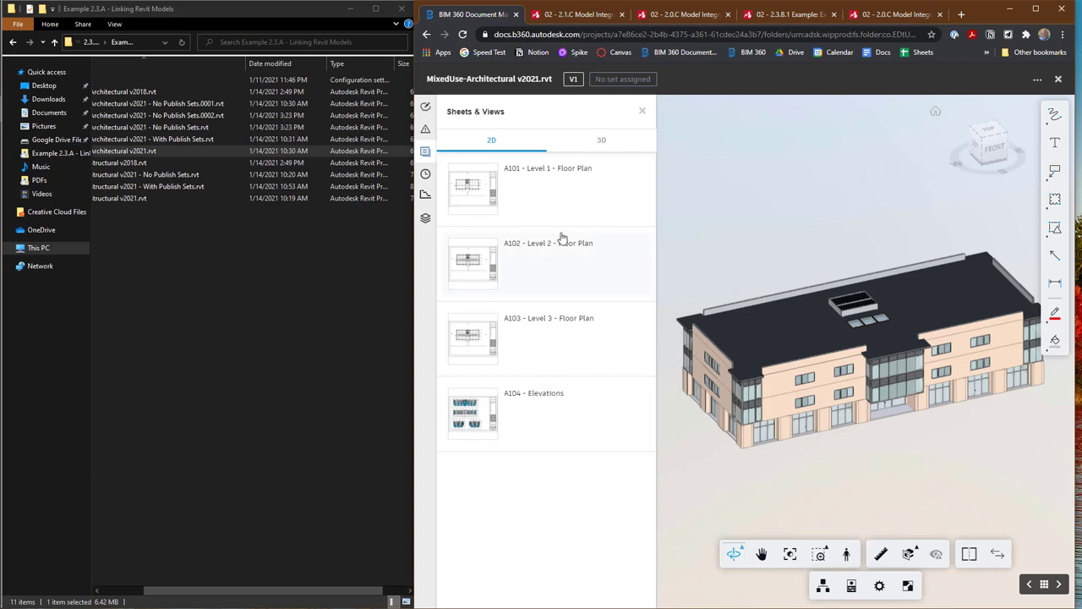
click(605, 146)
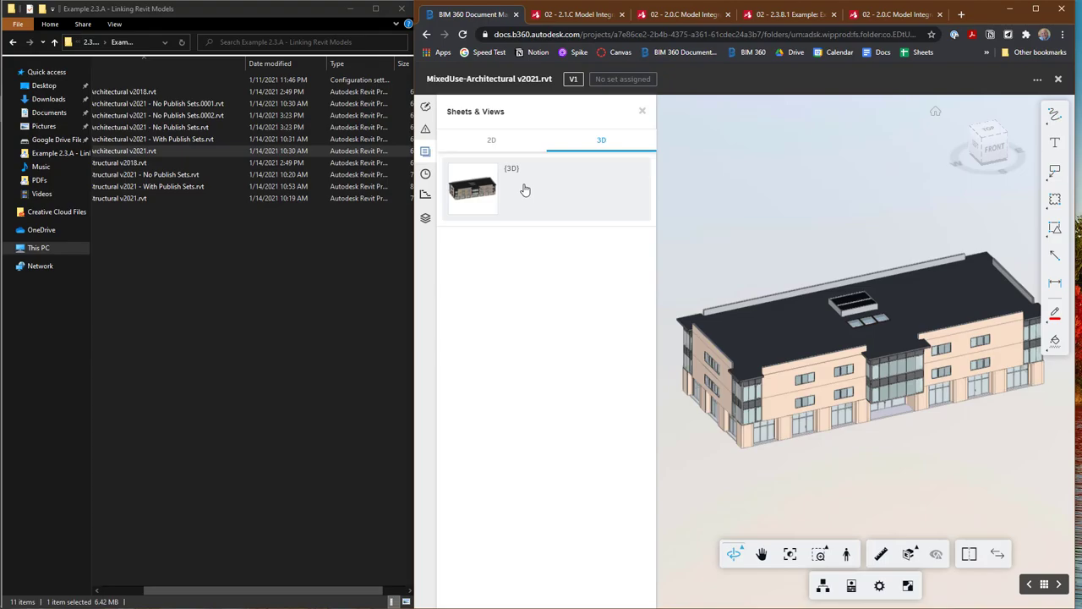
key(alt+Tab)
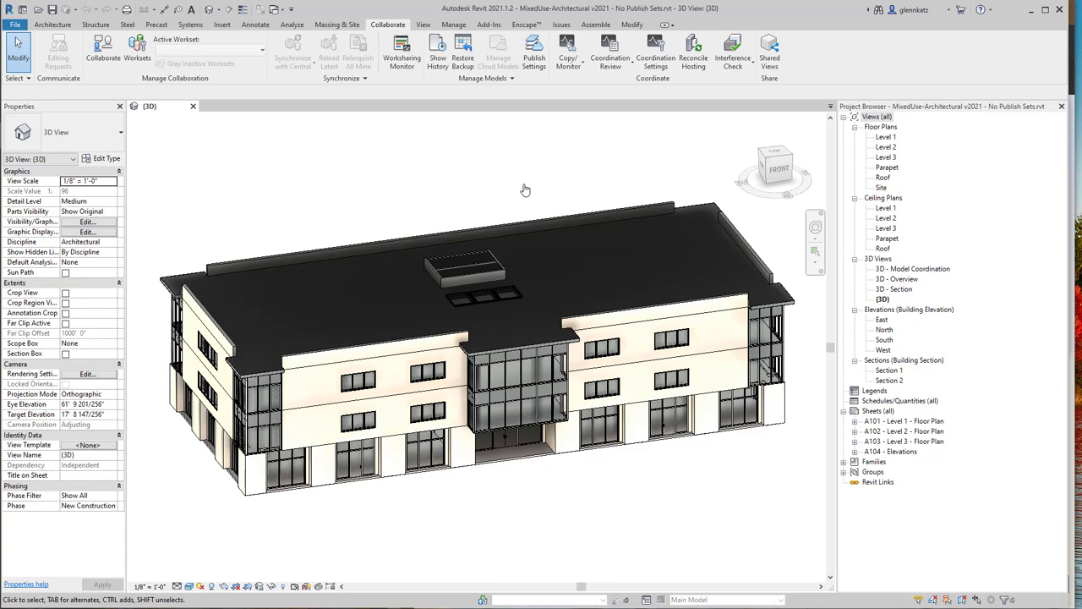
click(38, 10)
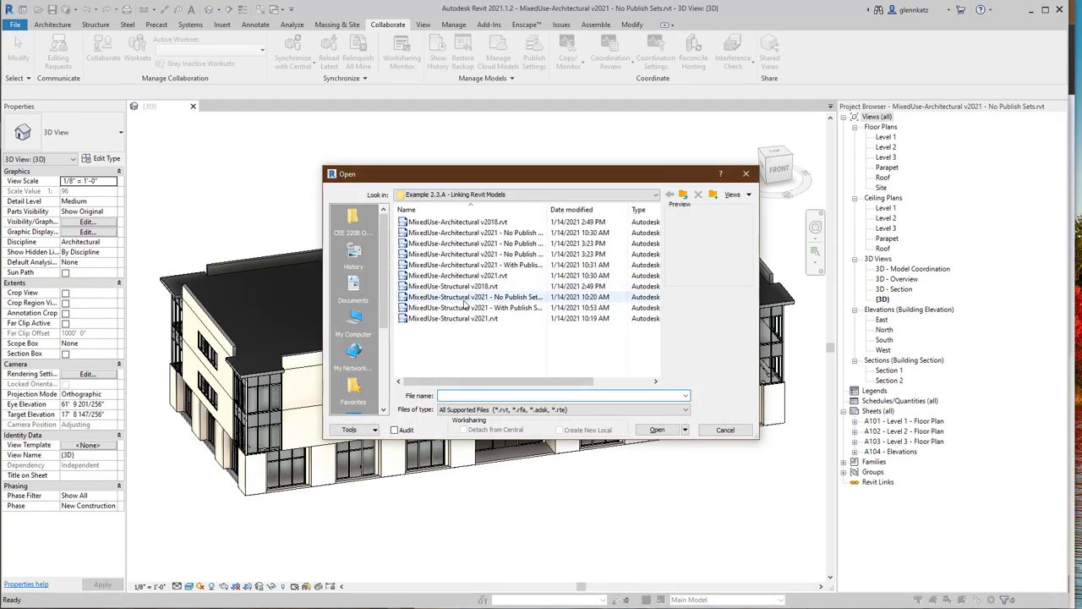
double_click(493, 265)
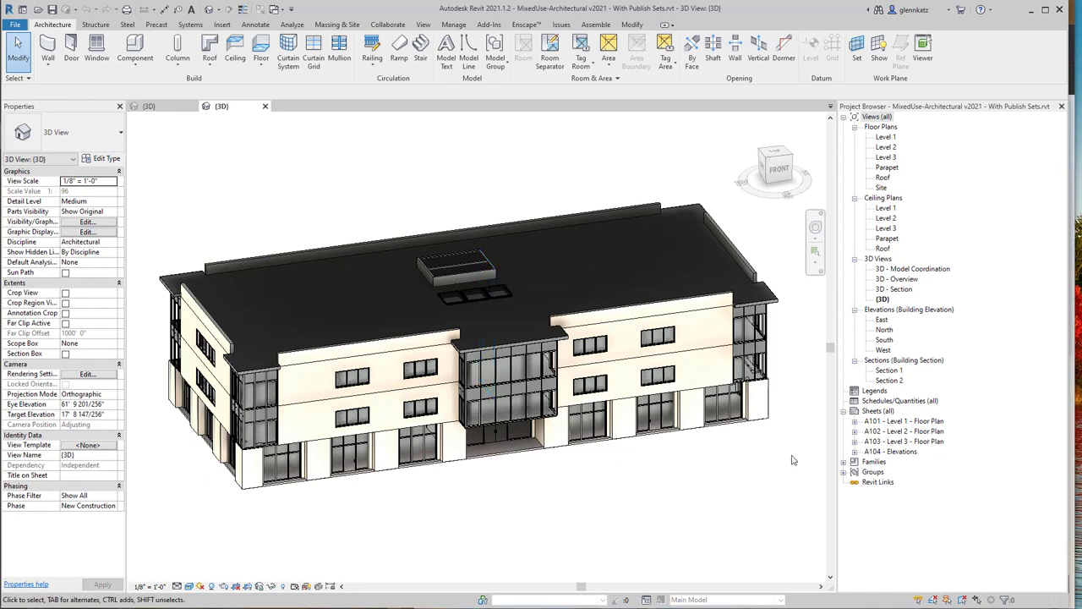
double_click(905, 289)
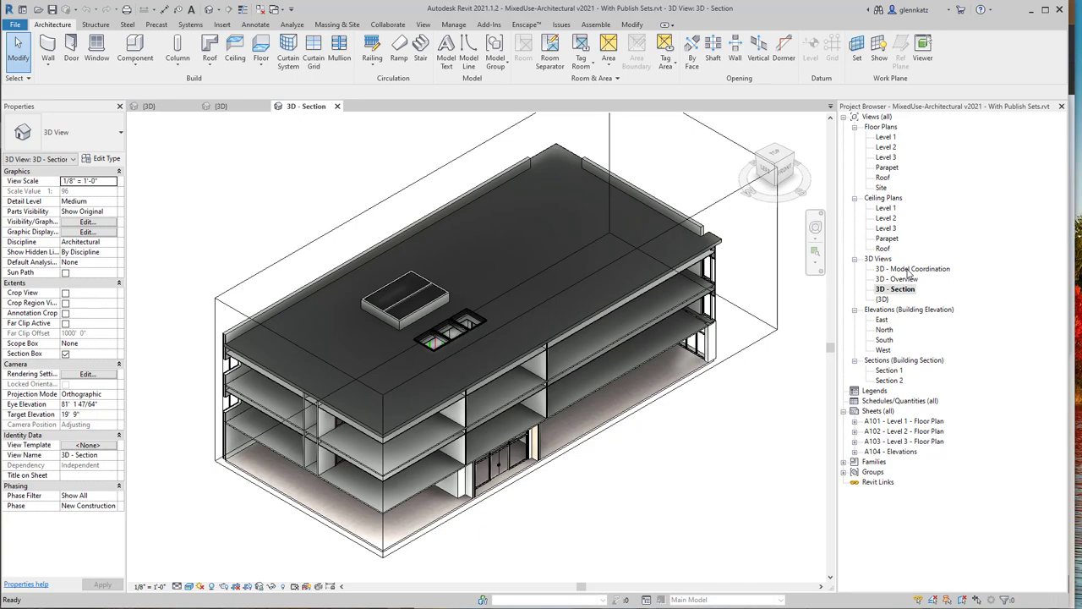
double_click(909, 269)
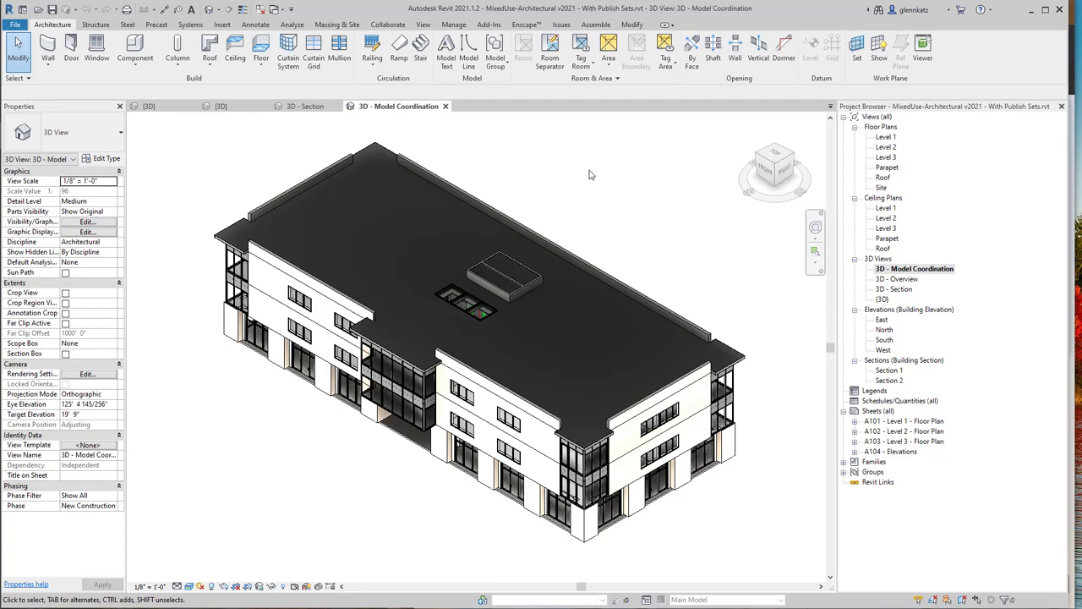
- Show the Collaborate ribbon tools, including publishing views and sheets to the cloud
click(387, 23)
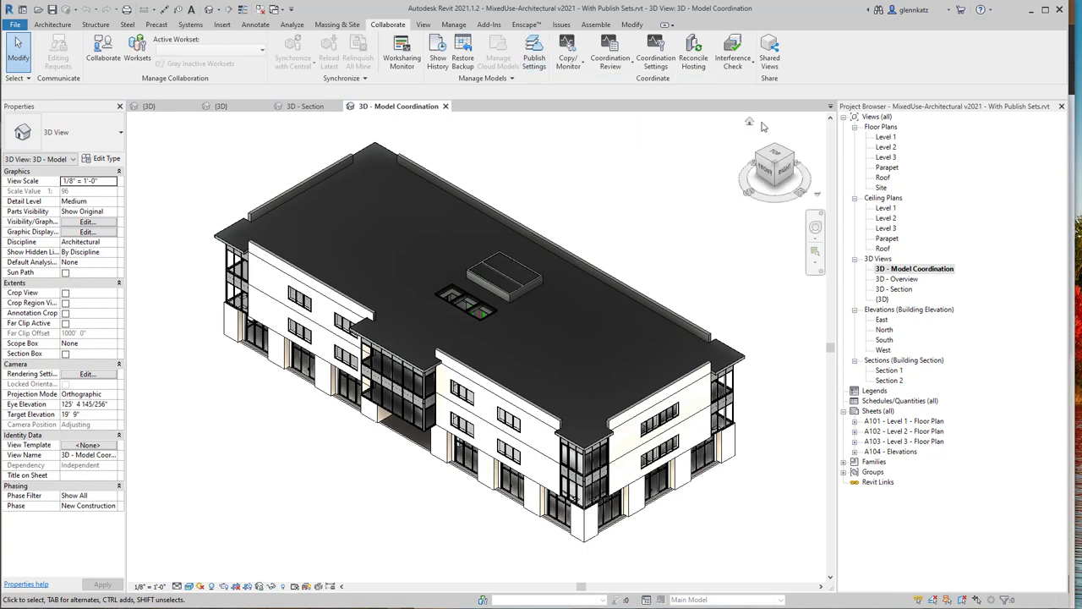
- Open Publish Settings and list all views and sheets in the model
click(887, 301)
click(883, 300)
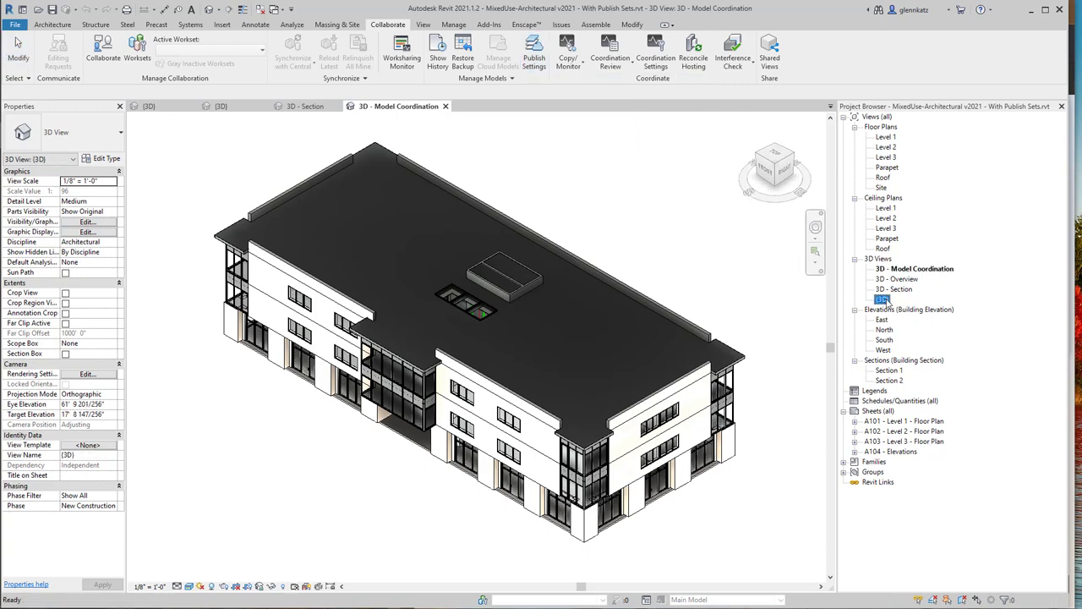
click(534, 53)
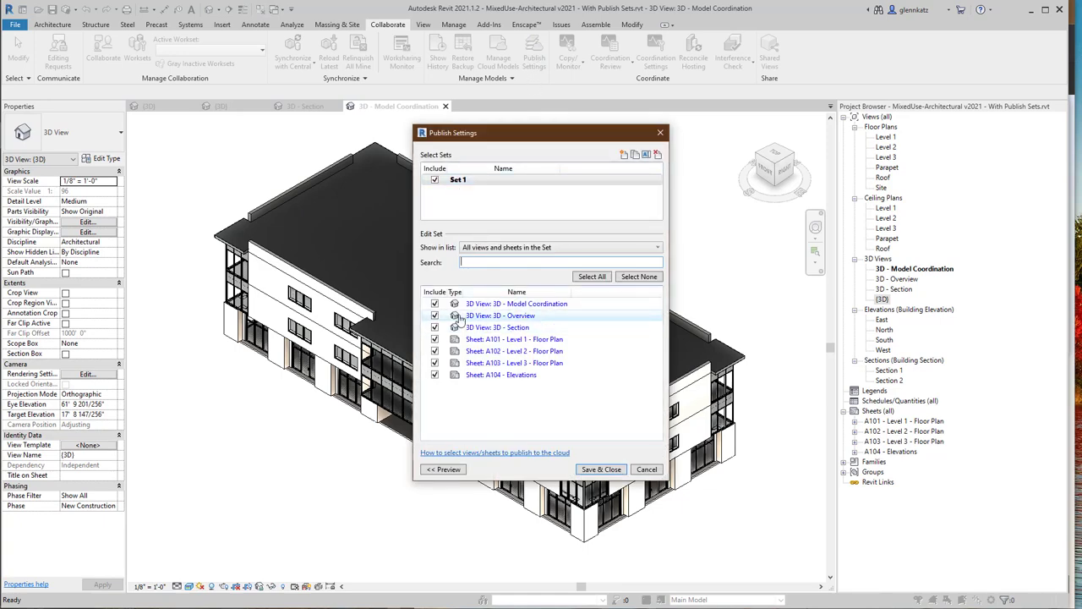
click(503, 248)
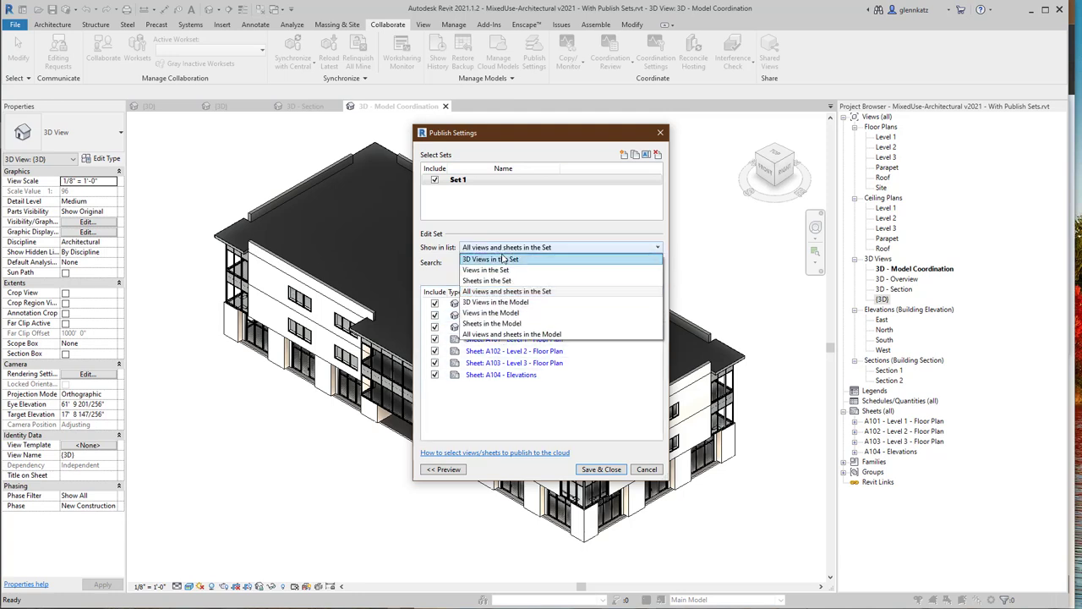
click(504, 335)
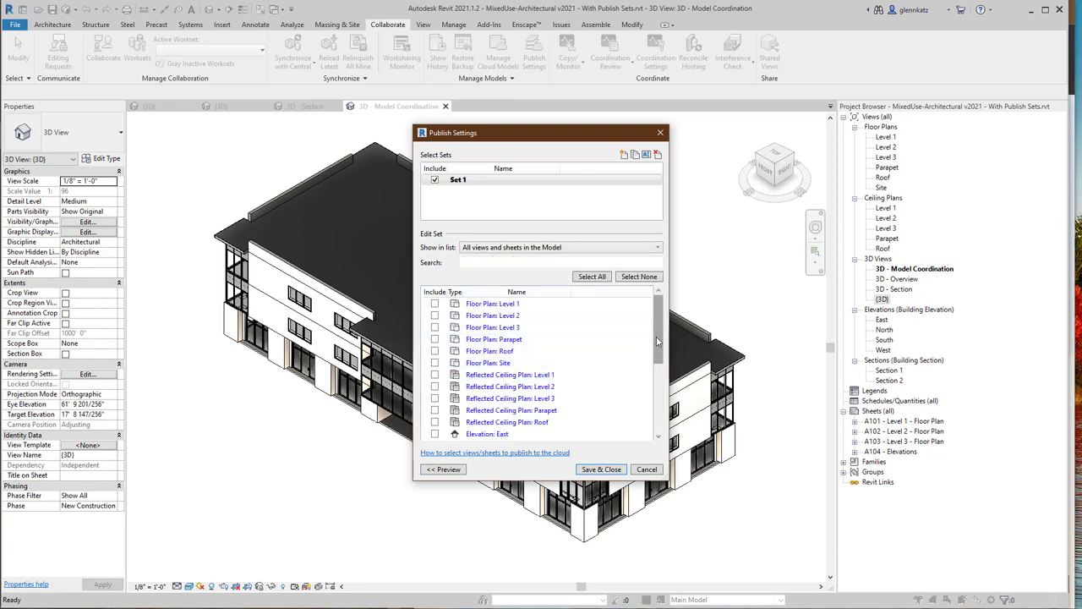
- Tick the East, North, South and West elevations in Set 1, then Save & Close
drag(656, 336, 645, 395)
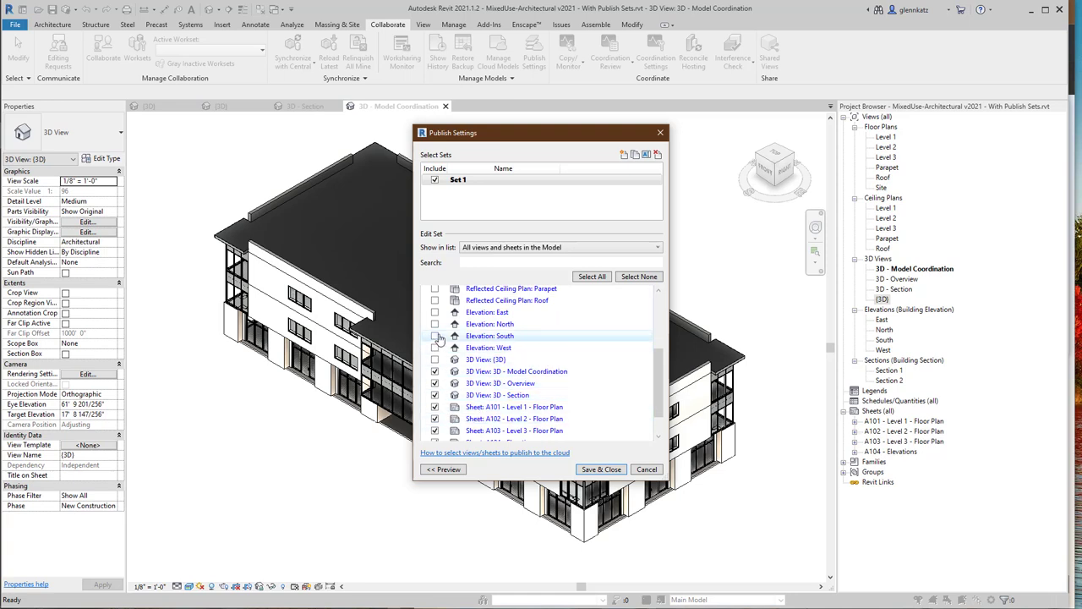
click(436, 312)
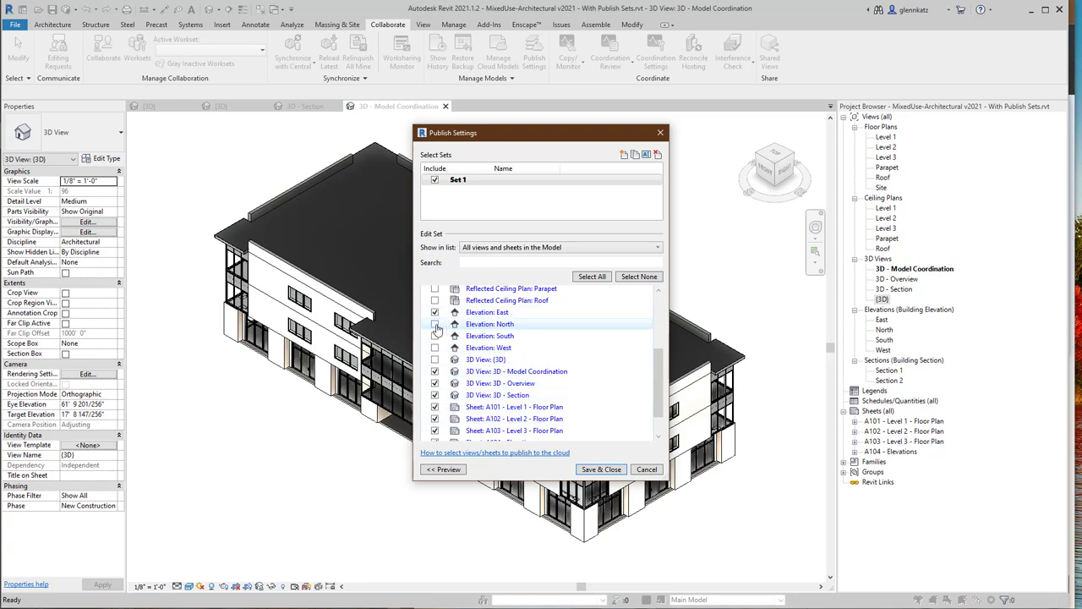
click(436, 325)
click(435, 337)
click(435, 348)
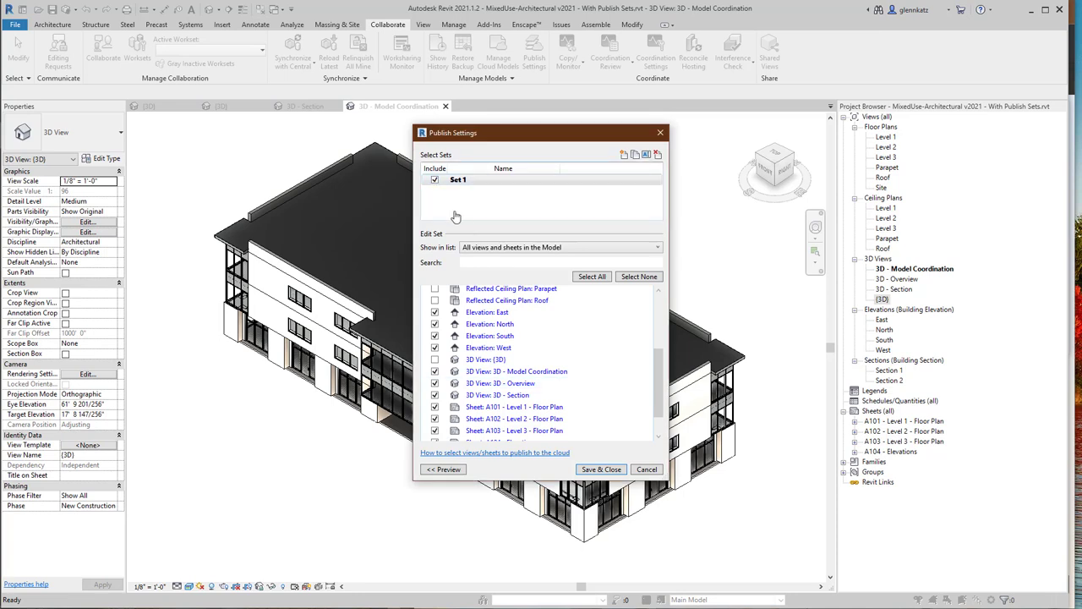
click(610, 470)
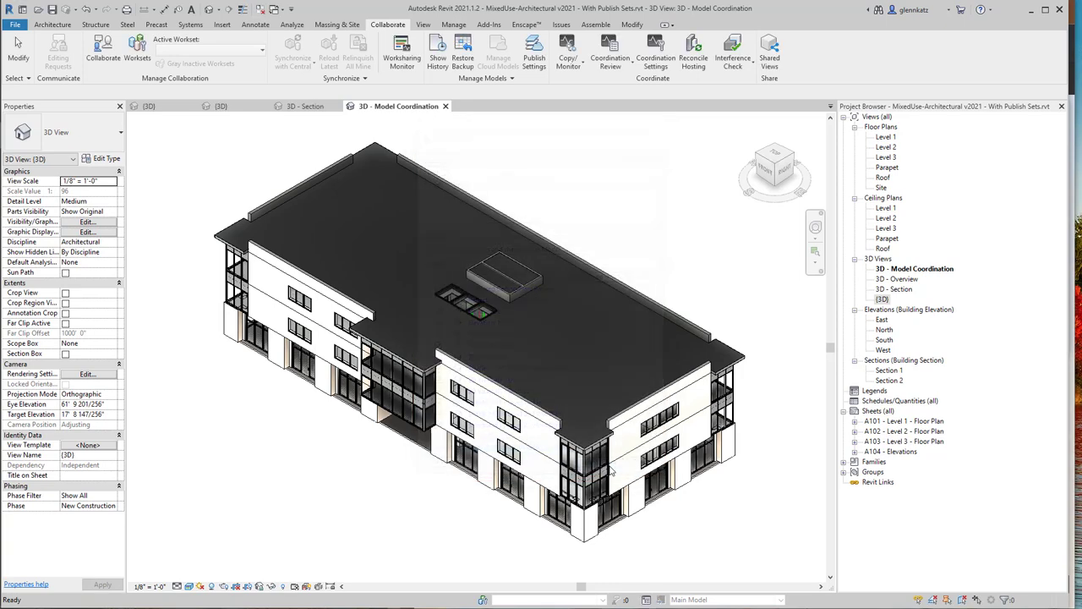
- Save the model with its updated publish settings from the Quick Access Toolbar
click(52, 11)
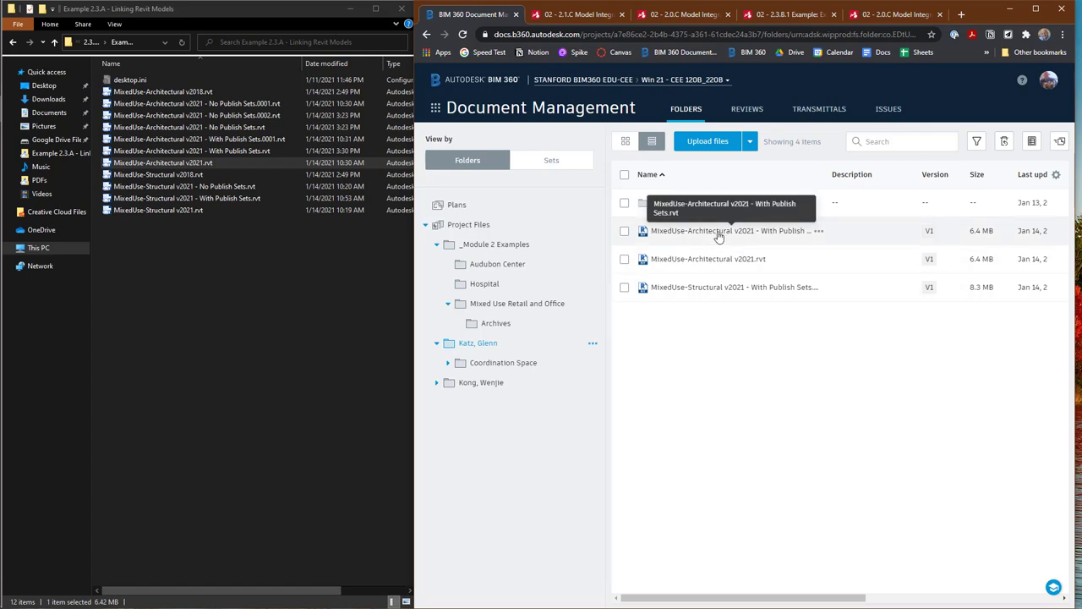
- Open the With Publish Sets model, view 3D - Overview and 3D - Model Coordination, then close the viewer
click(718, 233)
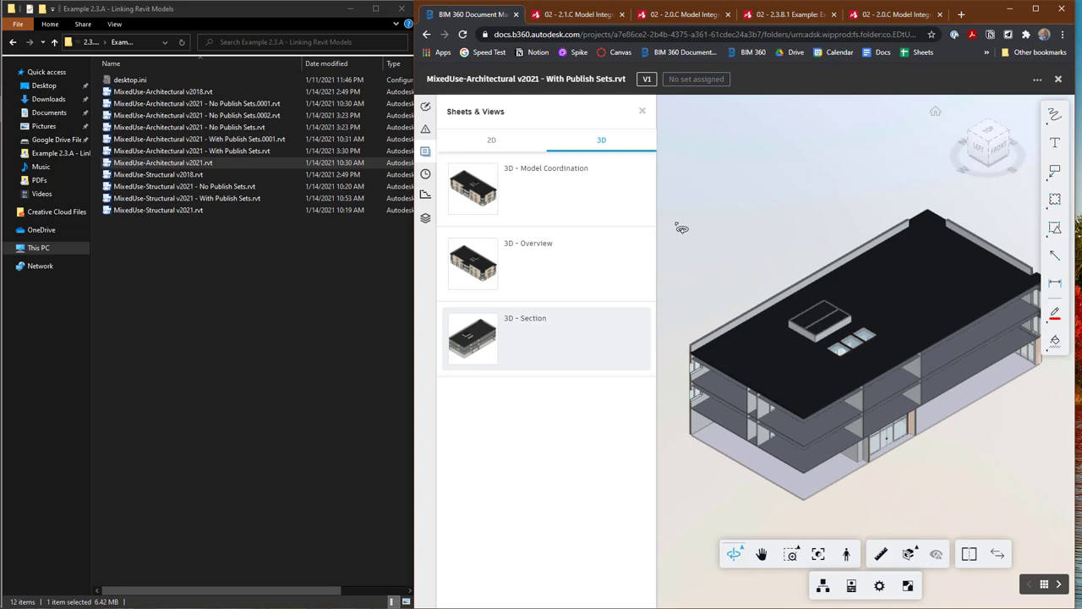
click(572, 254)
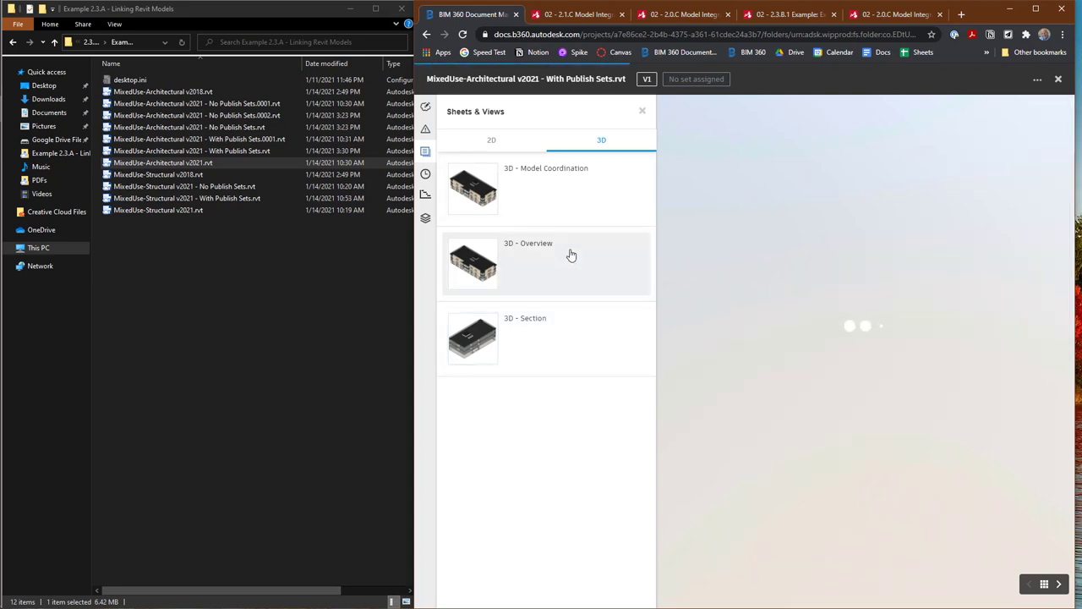
click(561, 192)
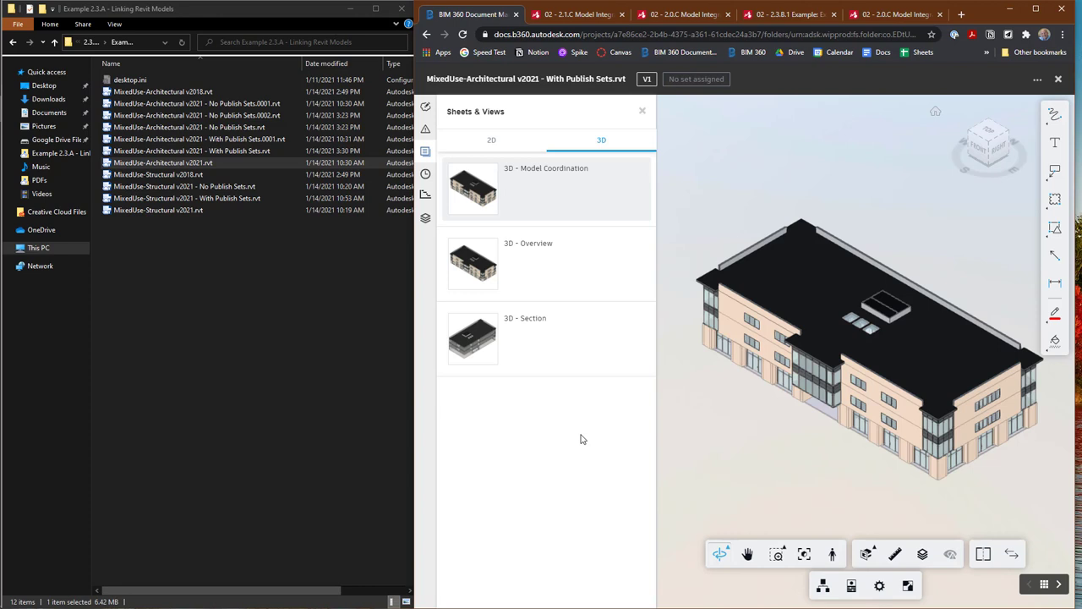
click(1058, 80)
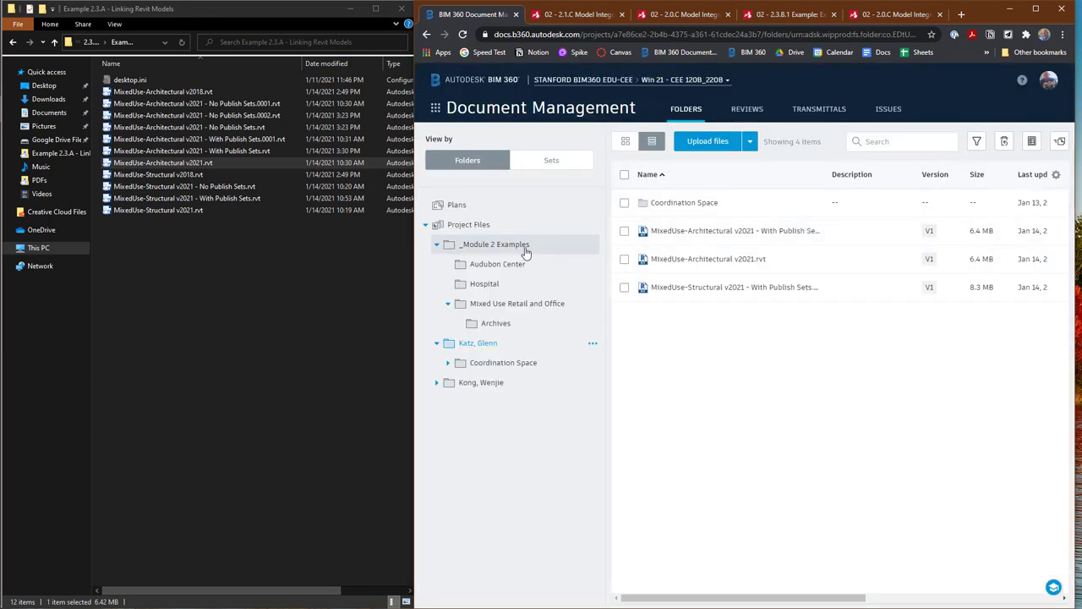
- Open the Mixed Use Retail and Office folder to list its six items, including Archives and MixedUse-MEP.rvt
click(513, 303)
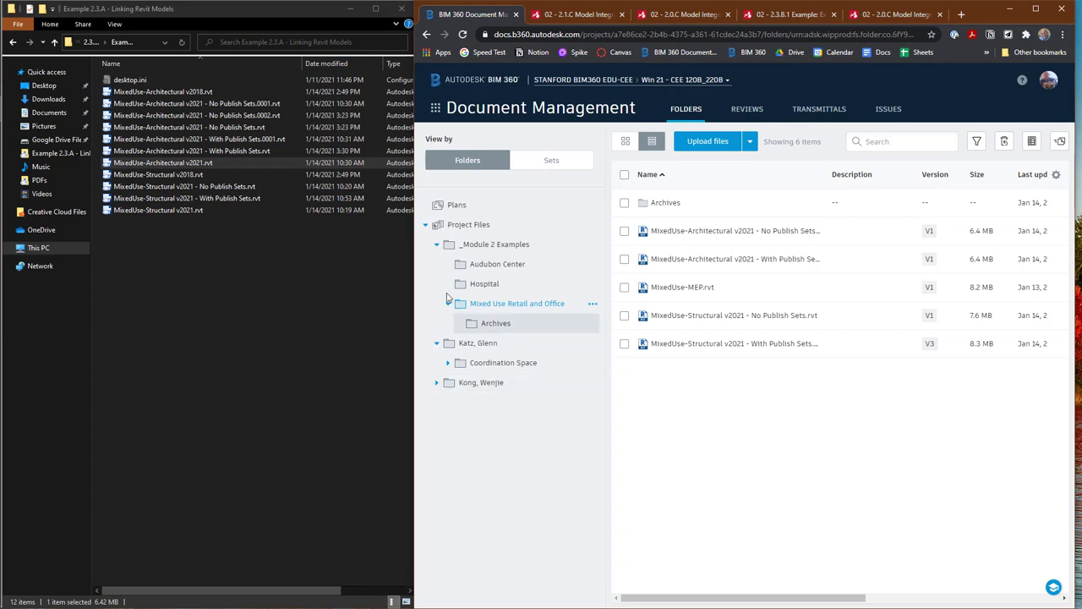
click(242, 286)
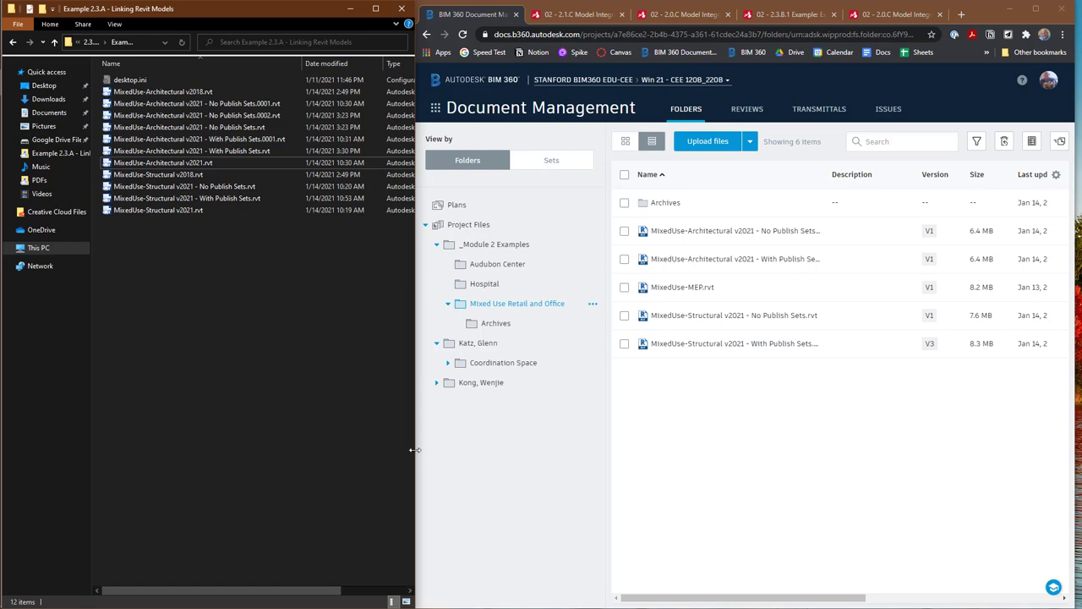
- Narrow File Explorer and widen the Chrome window so the update, Markup and Issue columns appear
drag(411, 450, 269, 435)
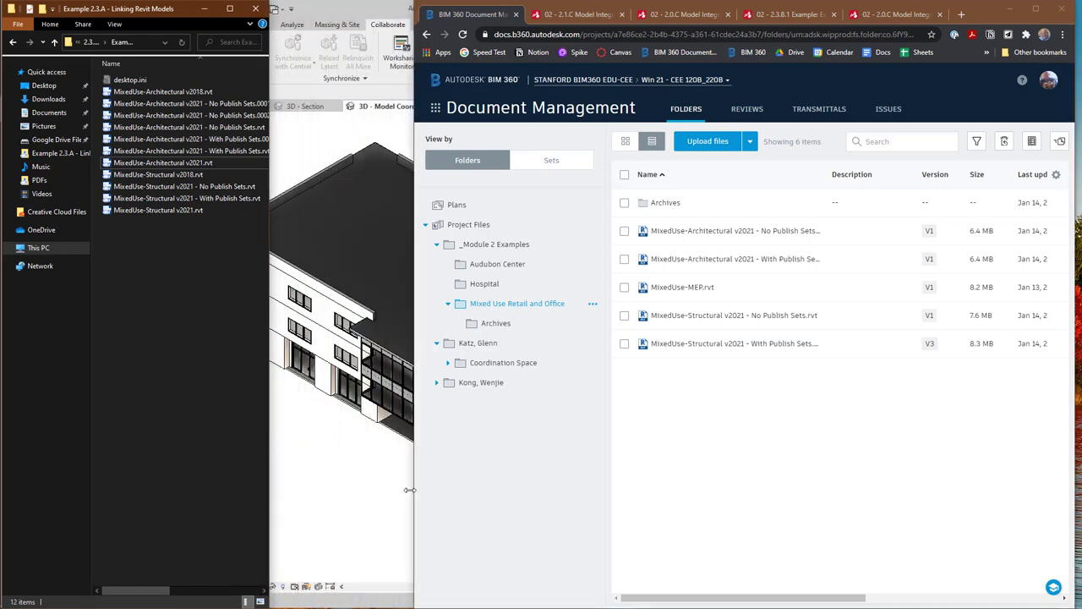
drag(413, 492, 64, 466)
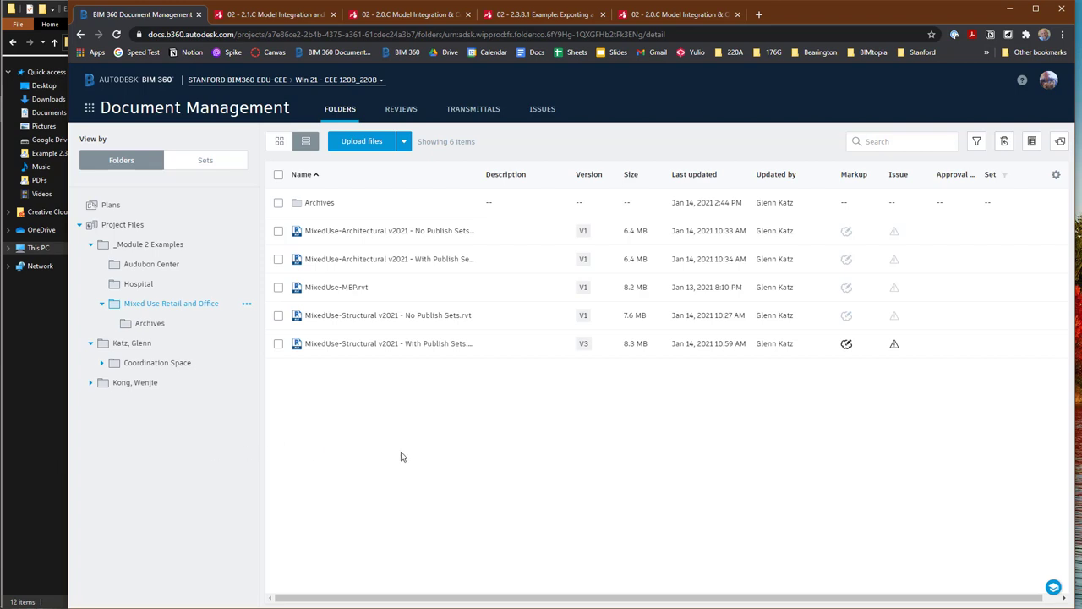
- Open MixedUse-Structural v2021 - With Publish Sets.rvt and show its 3D - Major Beams and Columns view
click(427, 344)
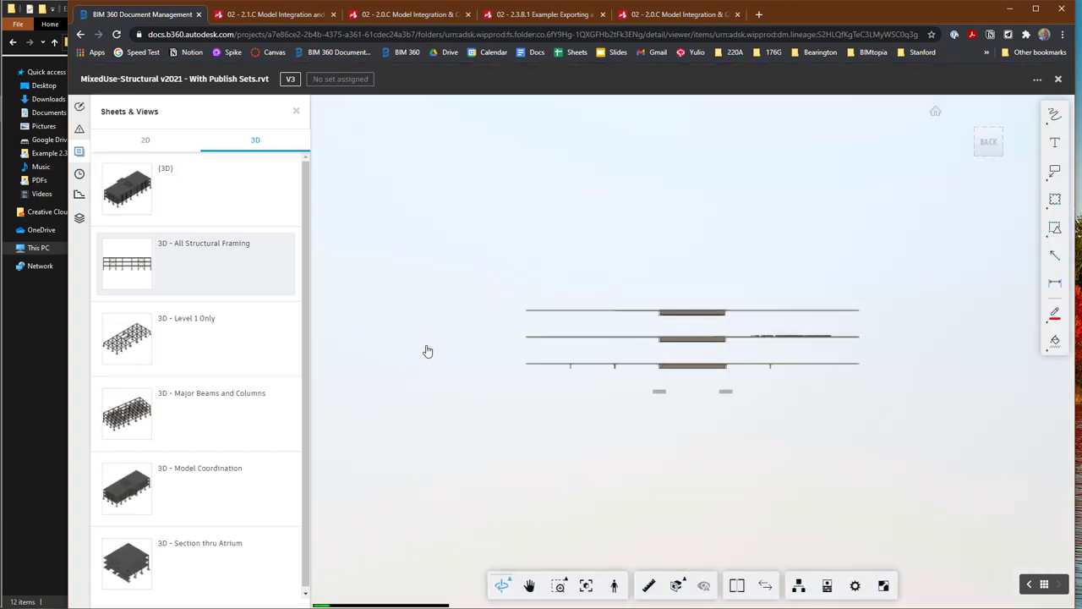
click(232, 402)
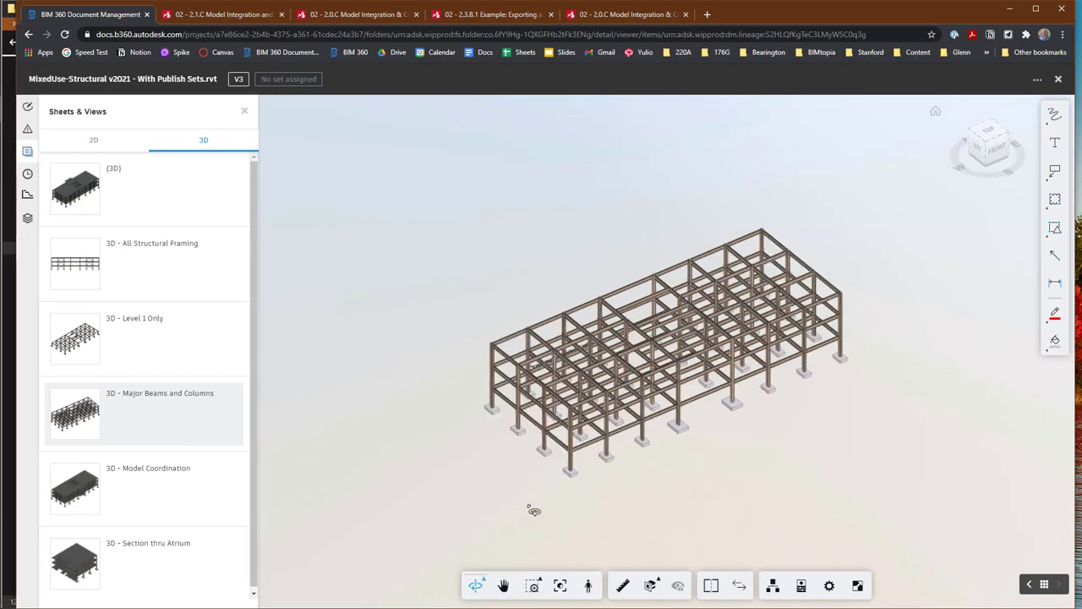
mouse_move(534, 510)
mouse_down()
mouse_move(512, 491)
mouse_move(516, 507)
mouse_up()
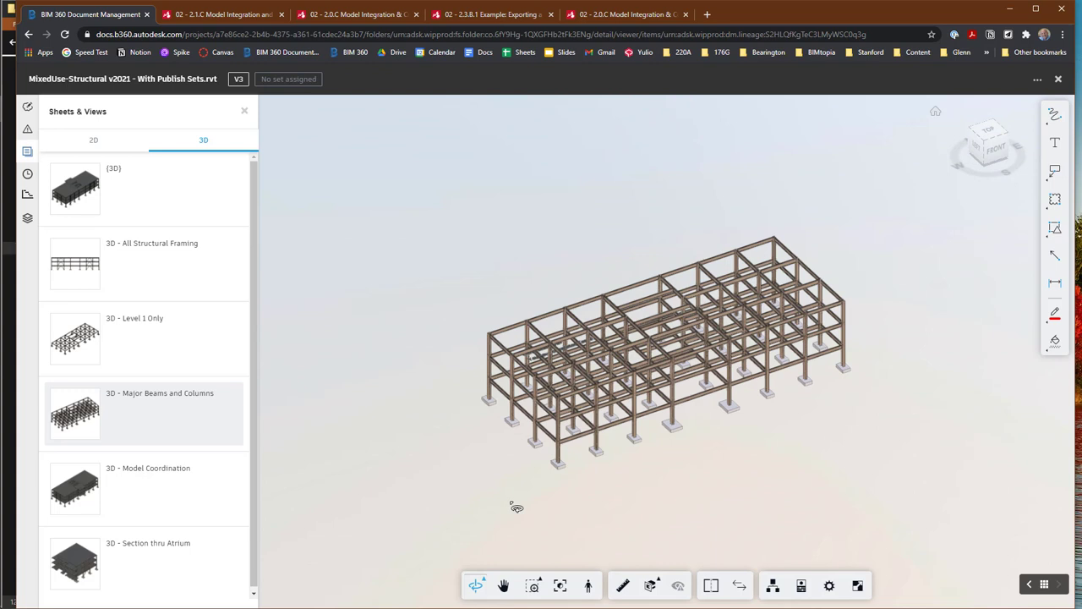
- Compare structural model v3 against v2, showing two modified rectangular footings, then close the Changes list
click(739, 586)
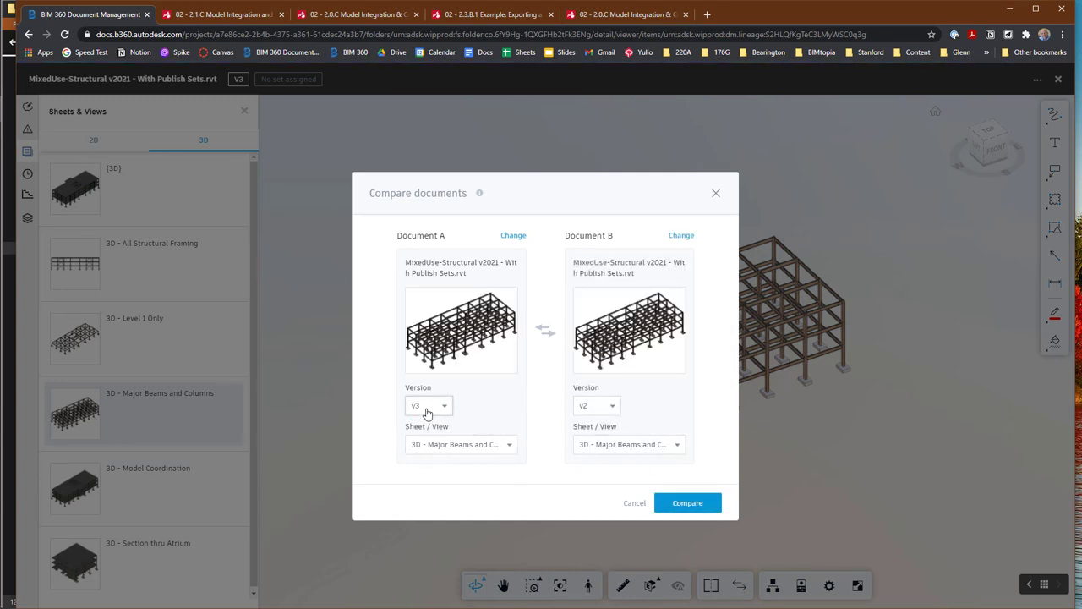
click(598, 409)
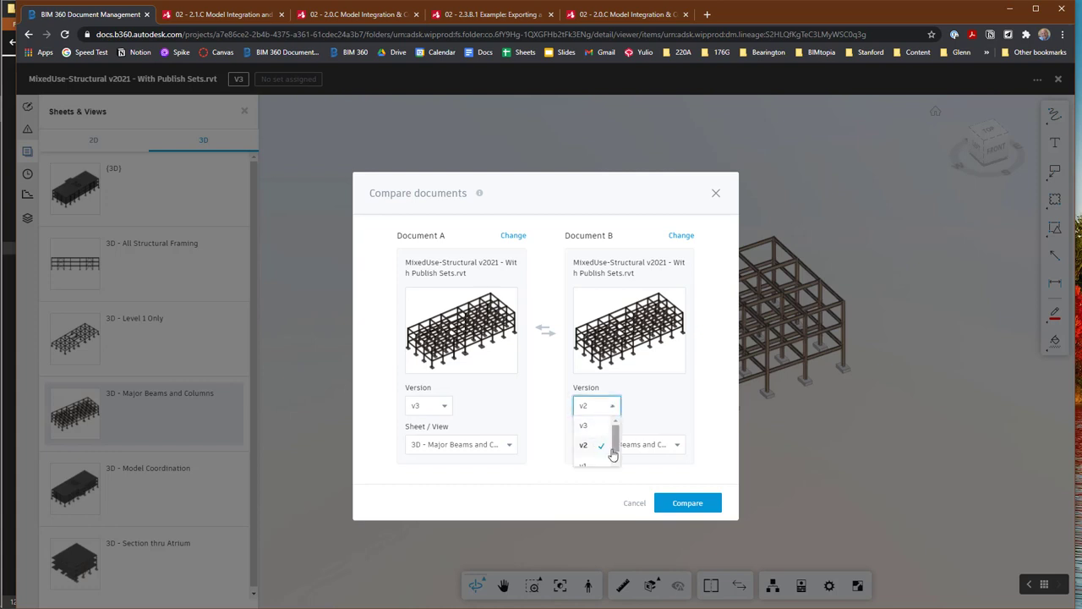
scroll(616, 463, down, 1)
click(588, 436)
click(677, 503)
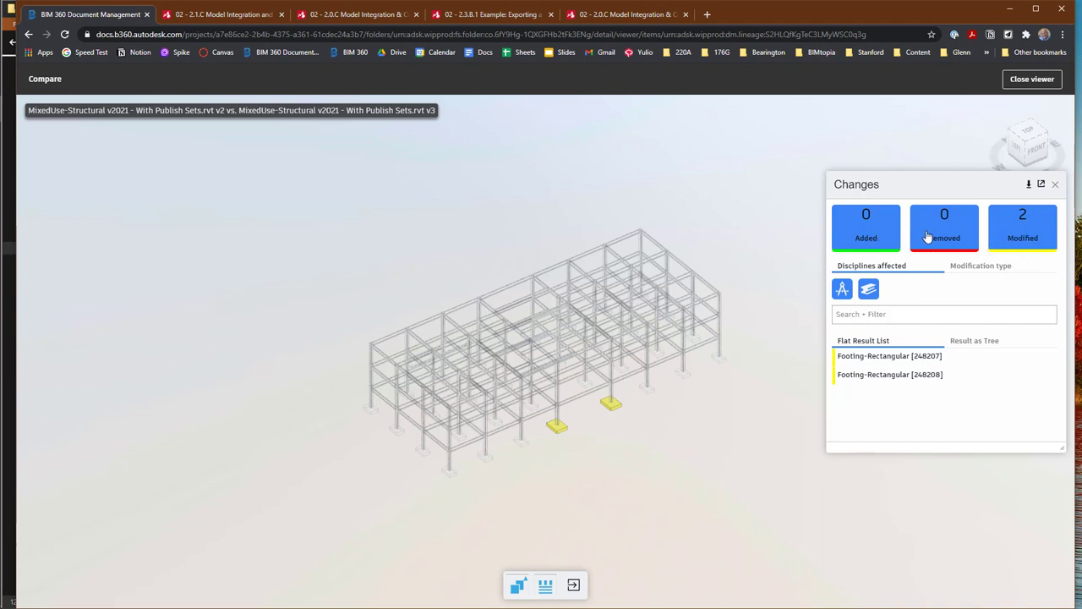
click(1056, 185)
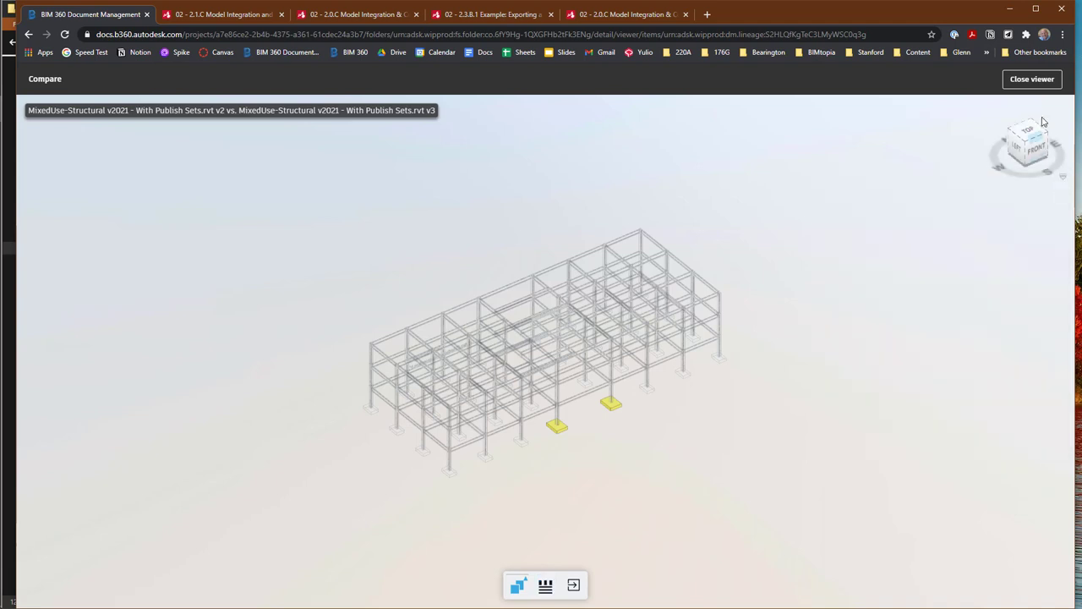
- Close the comparison and reopen the V3 structural model on its 3D - Major Beams and Columns view
click(1032, 79)
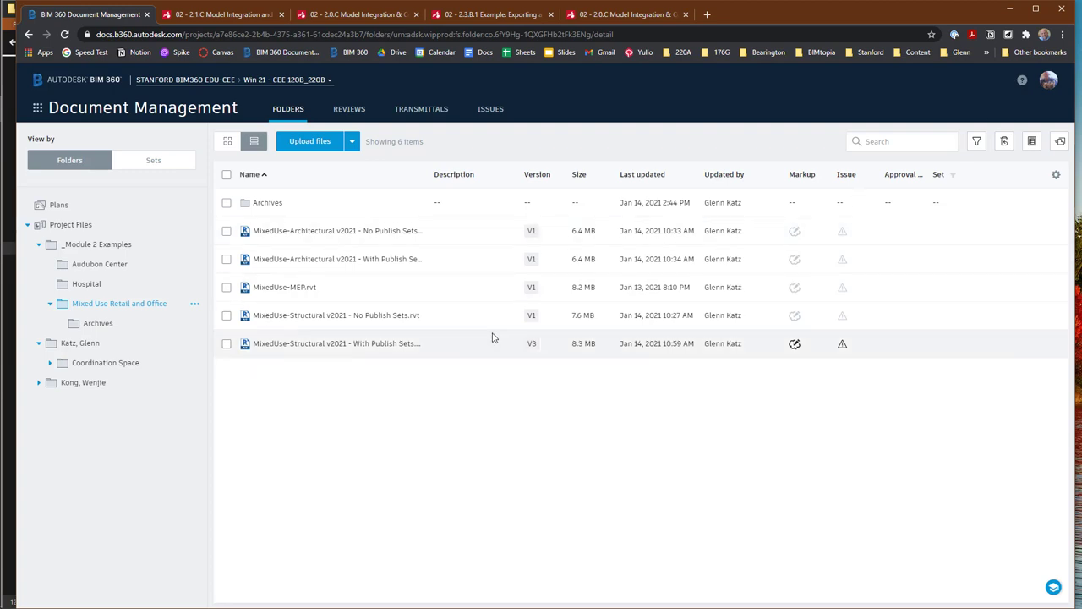
click(381, 344)
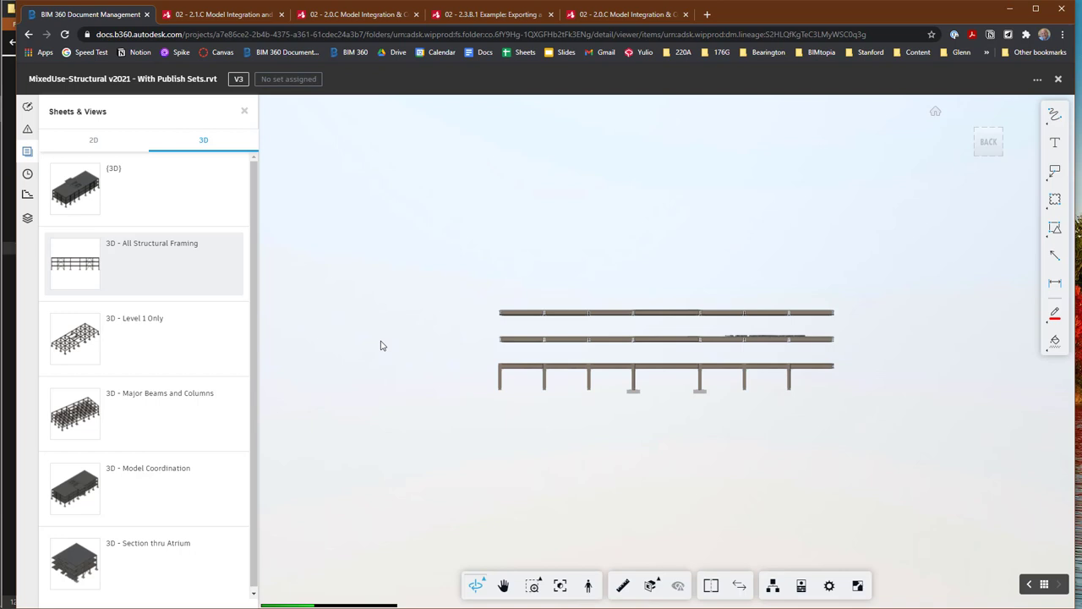
click(166, 412)
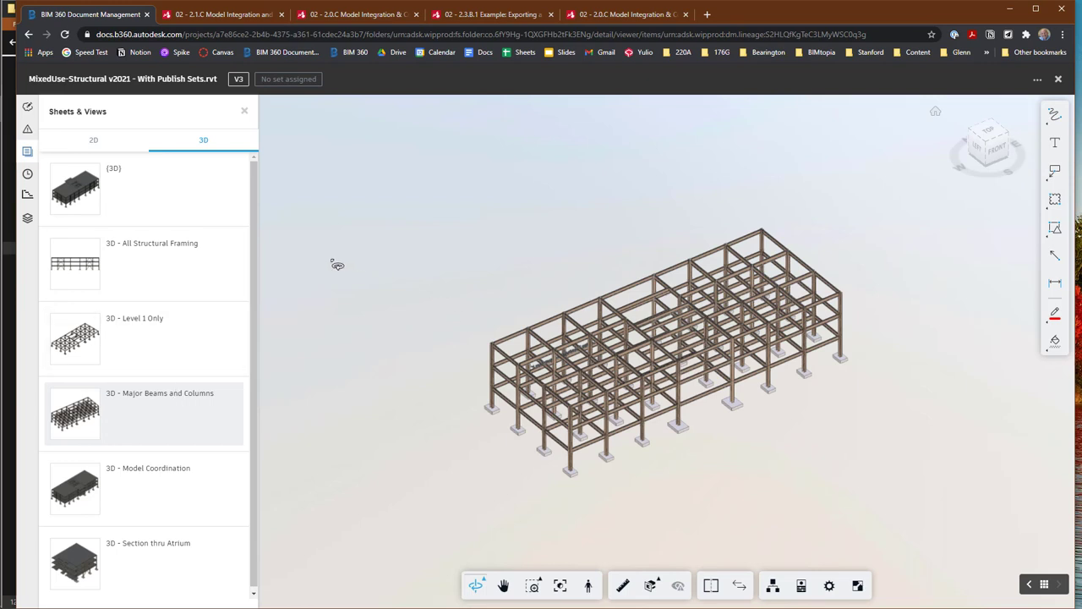
- Draw a red revision cloud around a front footing and save it as a new V3 markup
click(28, 108)
click(72, 196)
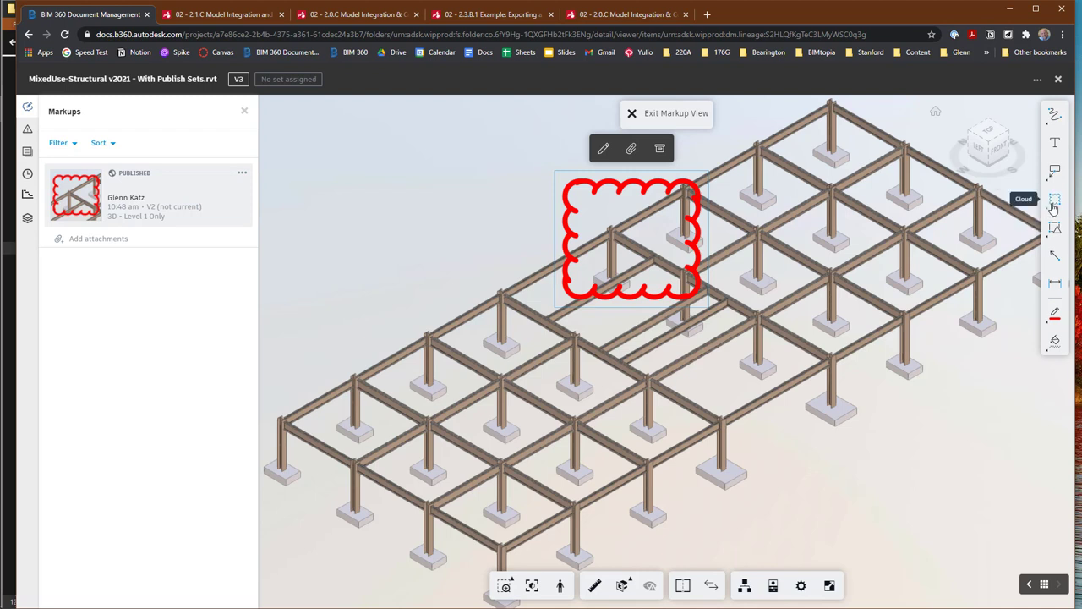
click(1053, 205)
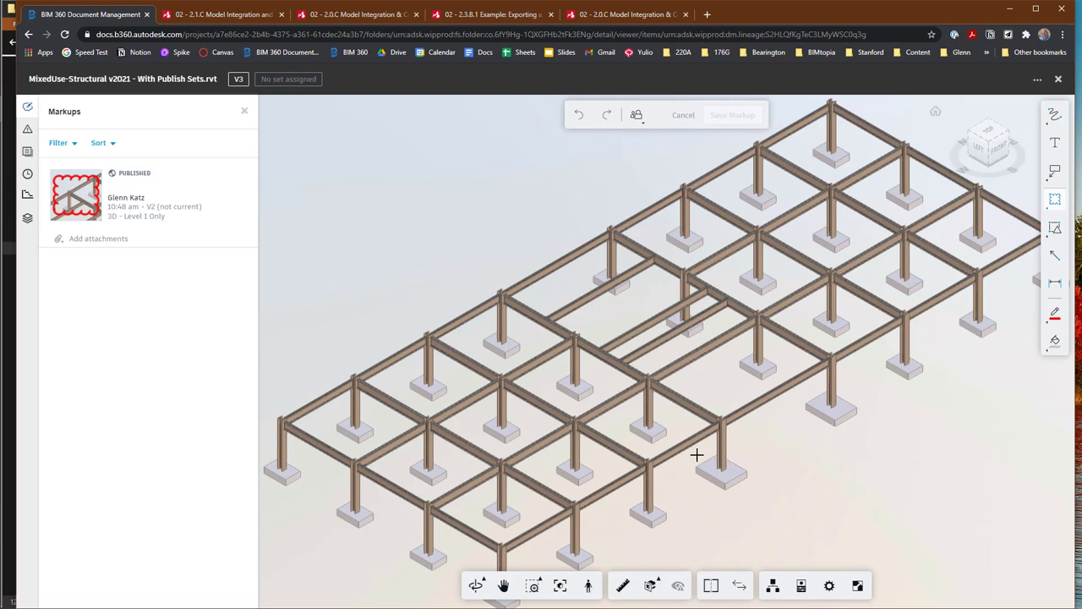
mouse_move(682, 446)
mouse_down()
mouse_move(744, 503)
mouse_move(783, 516)
mouse_up()
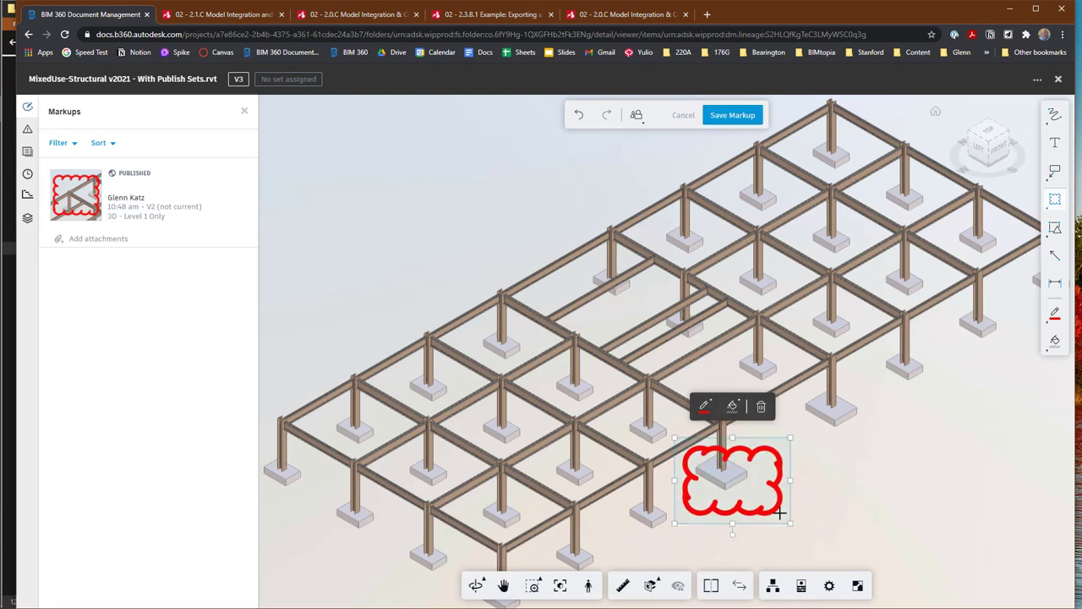
click(716, 120)
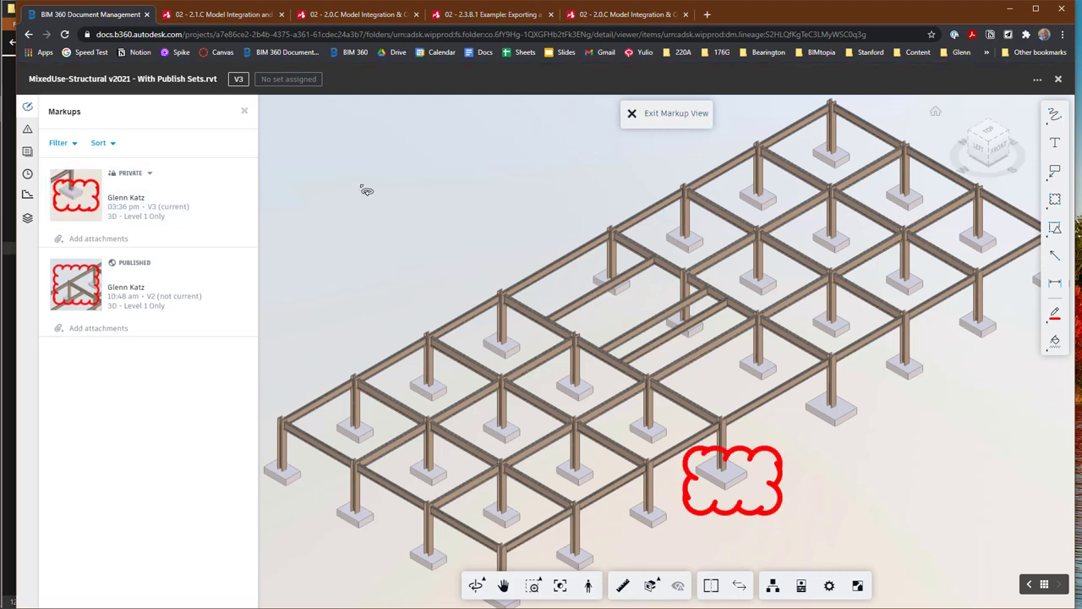
- Switch the new cloud markup from Private to Published, confirm, then exit the markup view
click(128, 175)
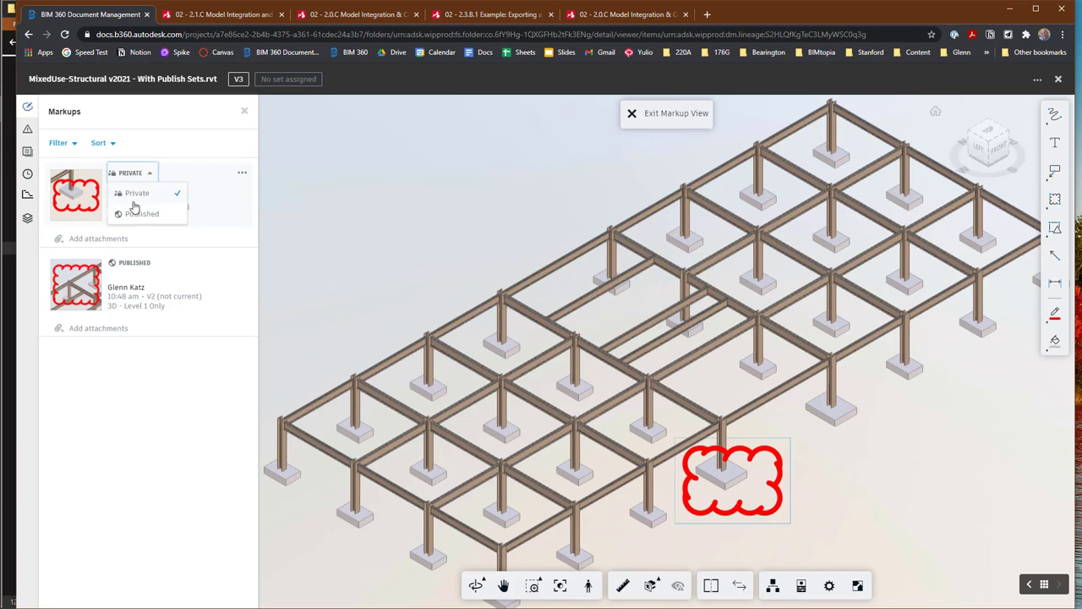
click(133, 214)
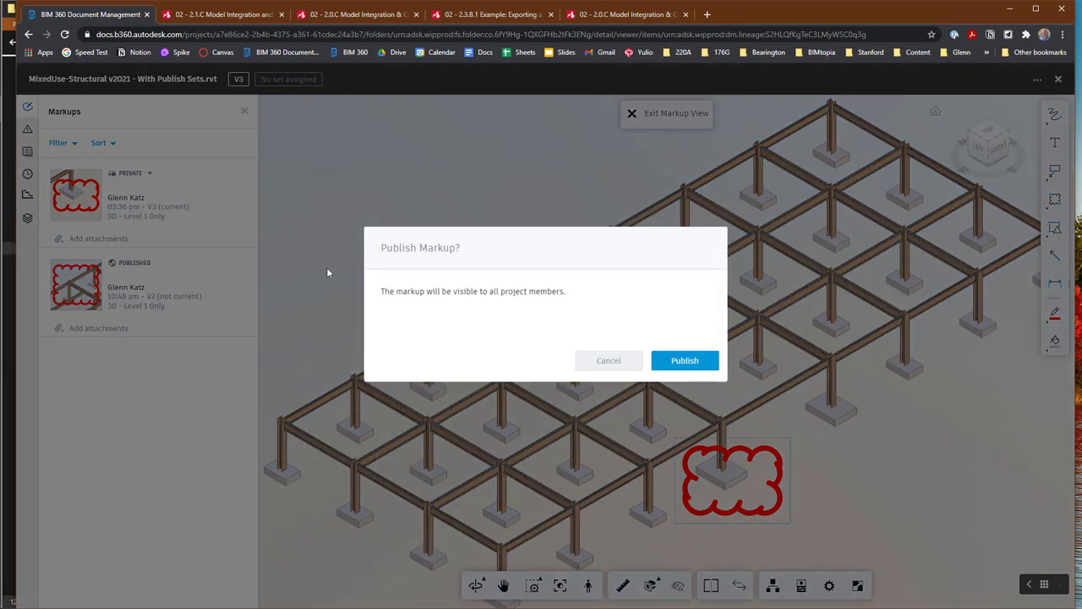
click(666, 361)
drag(472, 424, 401, 513)
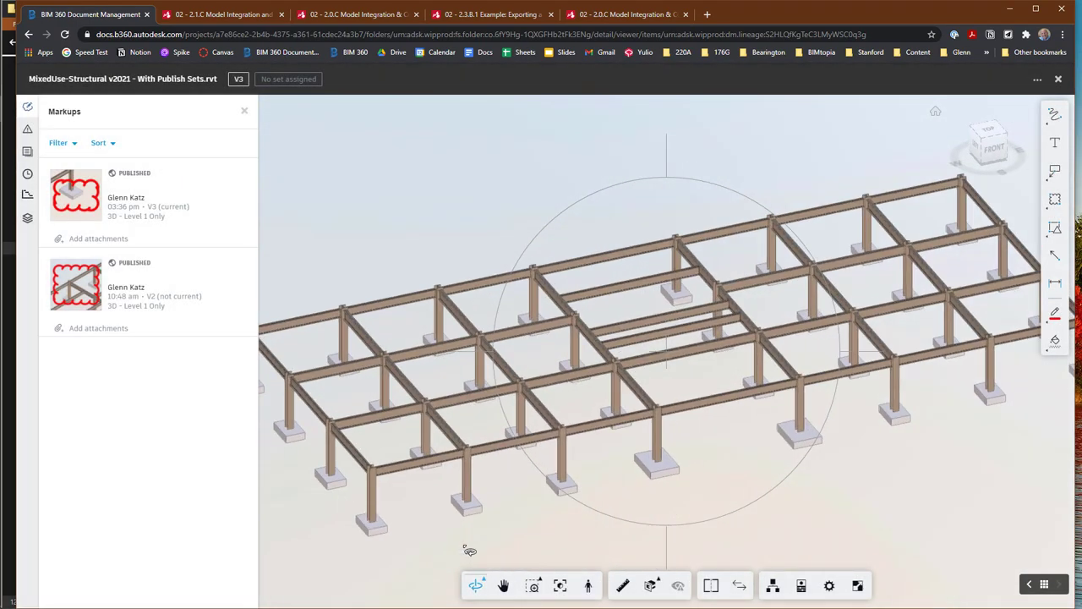
click(123, 214)
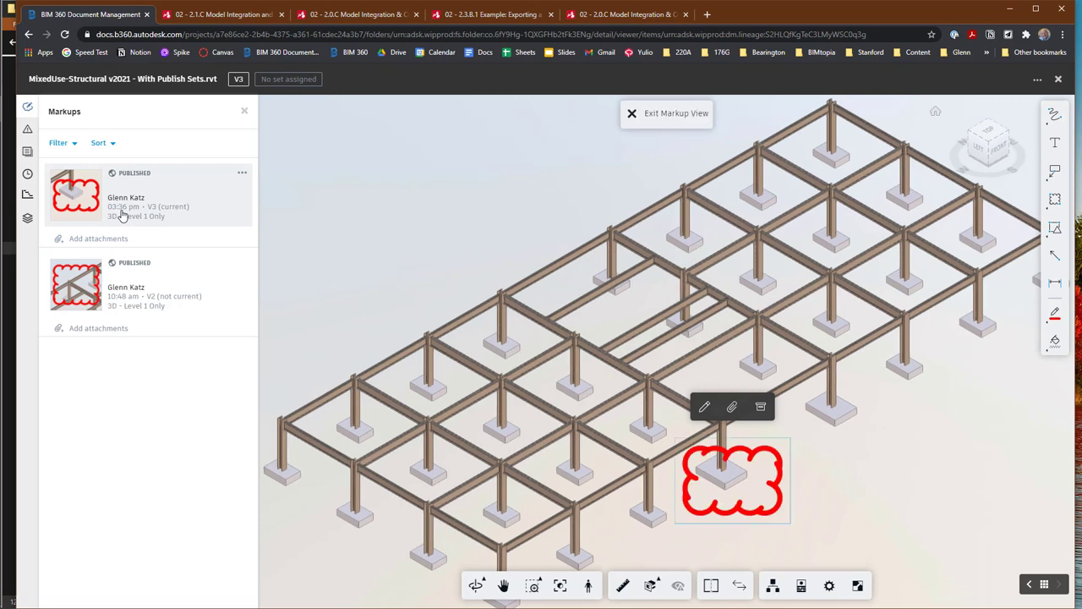
click(633, 116)
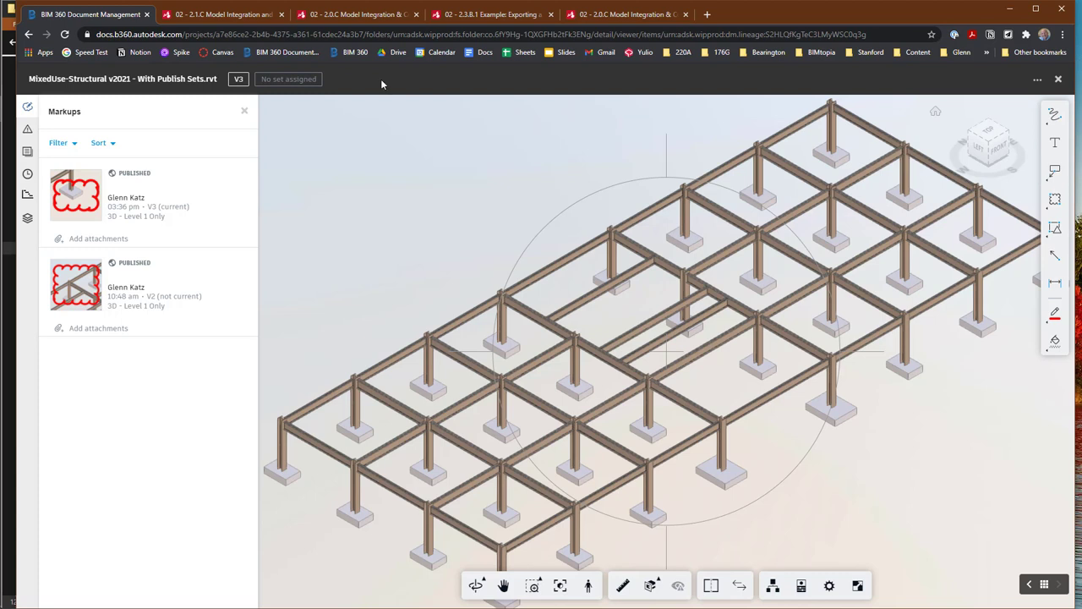
- Open issue #1 about enlarging footings, check its Assigned to options, and return to the Issues list
click(27, 131)
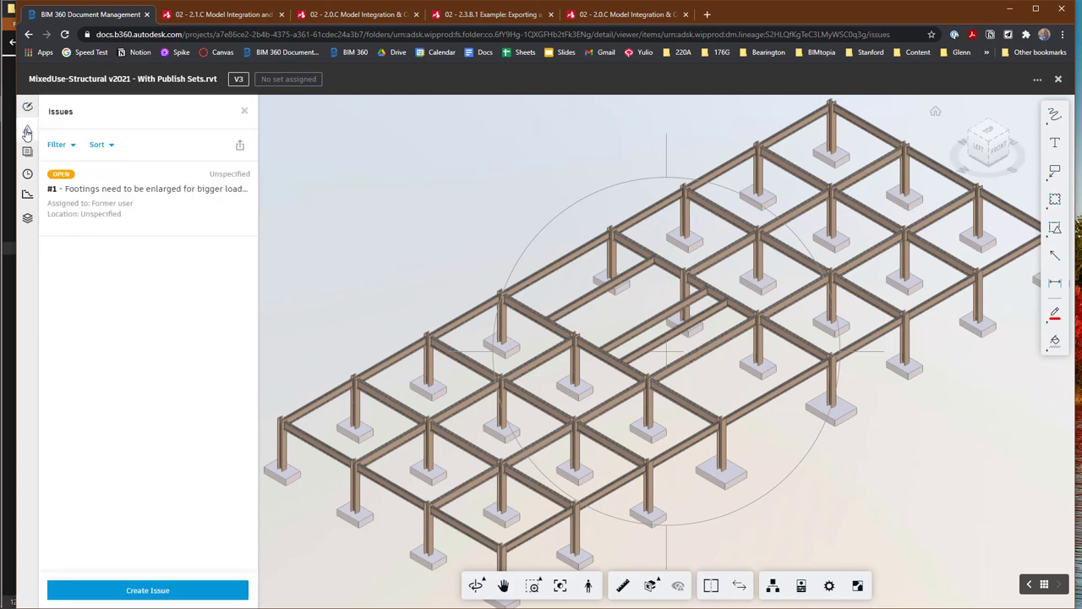
click(109, 191)
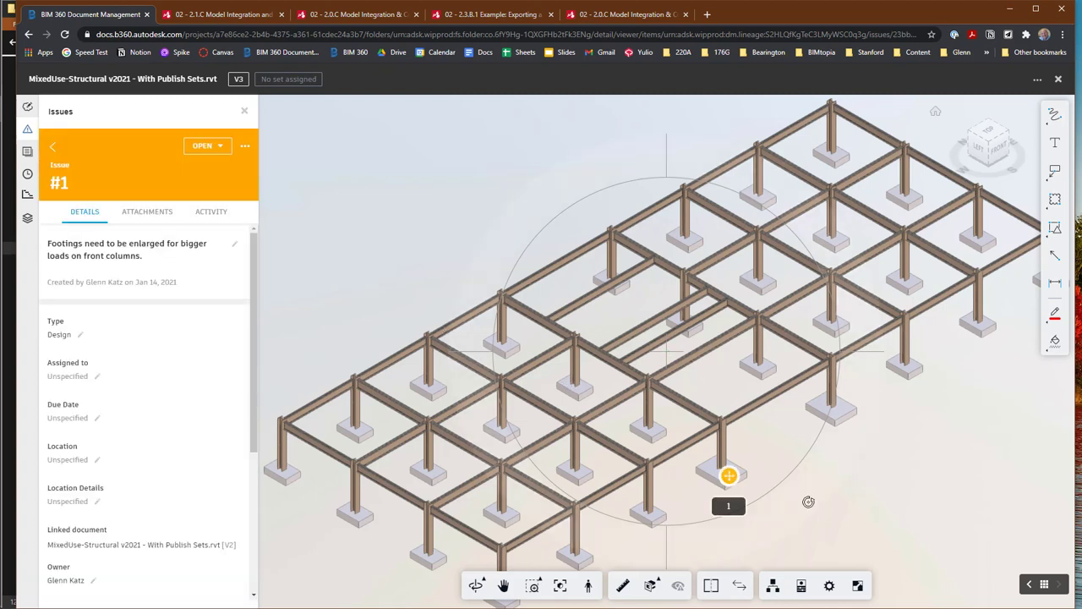
drag(792, 523, 661, 433)
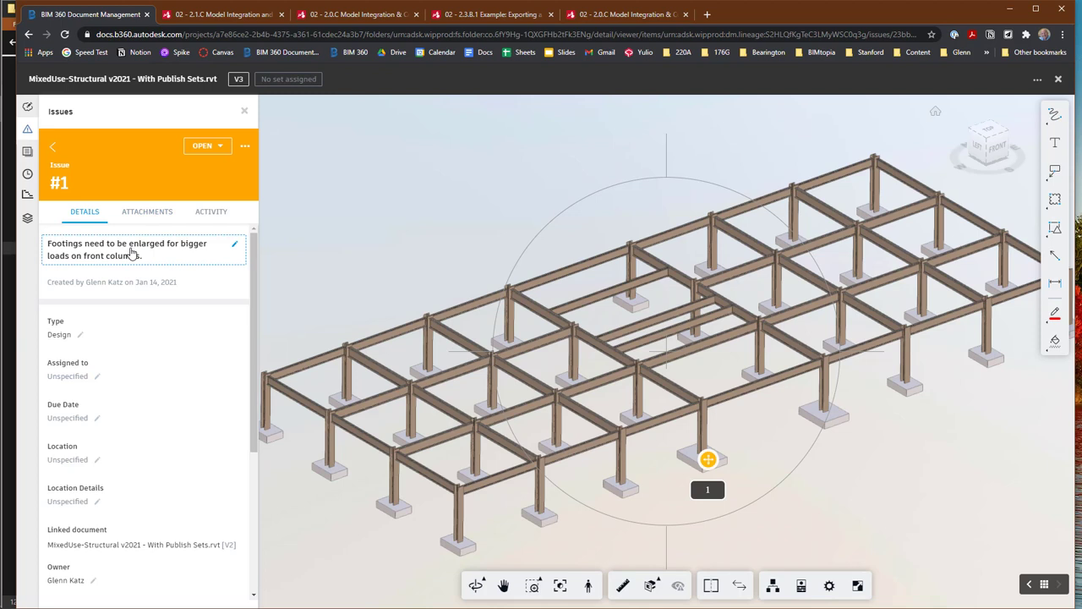
click(94, 383)
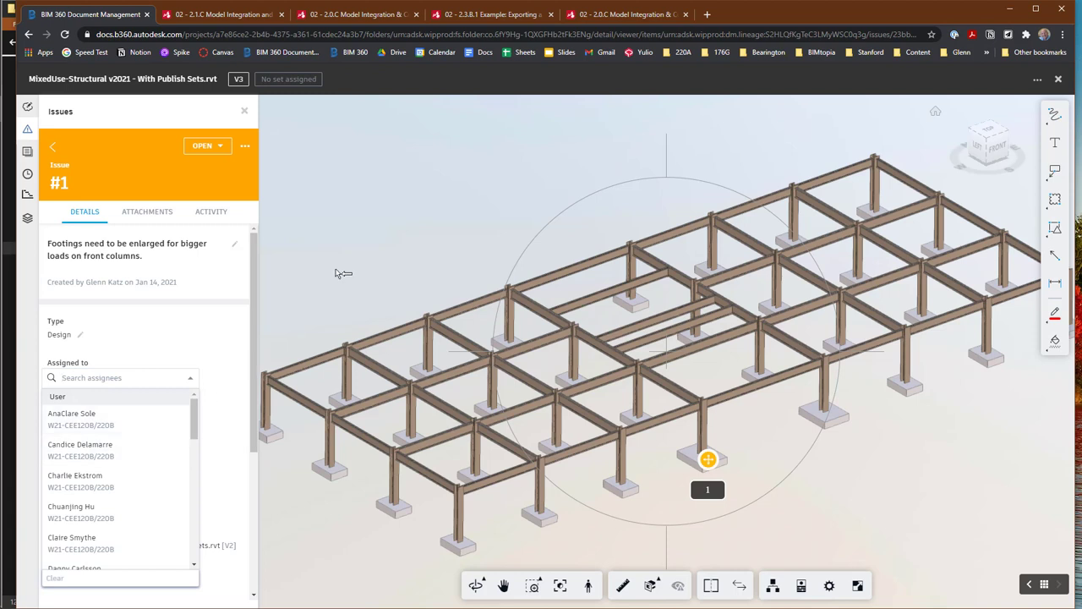
click(293, 130)
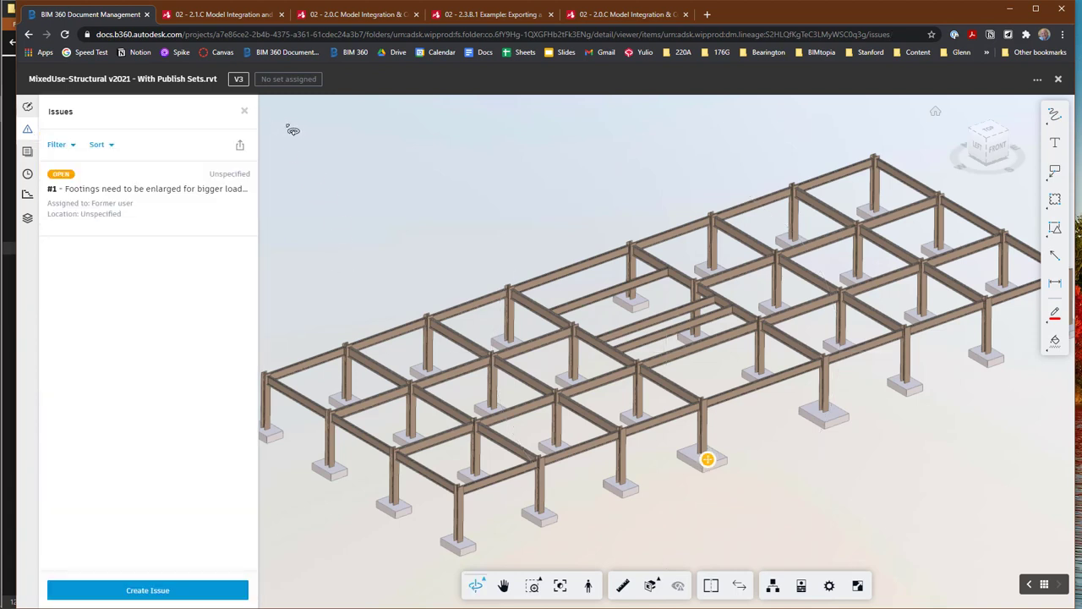
- Close the Issues panel, leaving the structural frame with issue #1's pin on a front footing
click(244, 111)
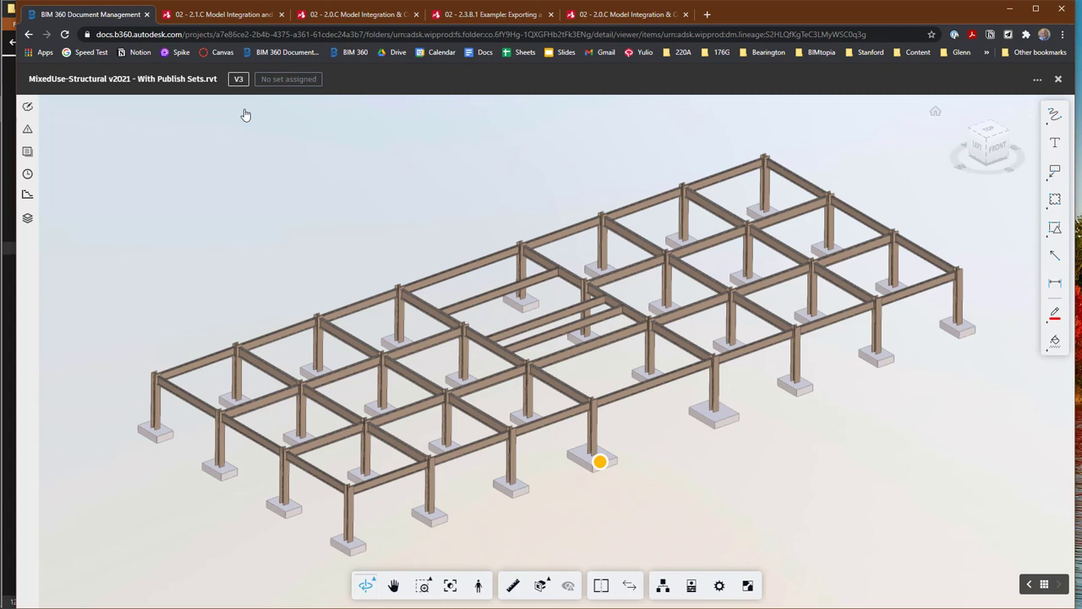